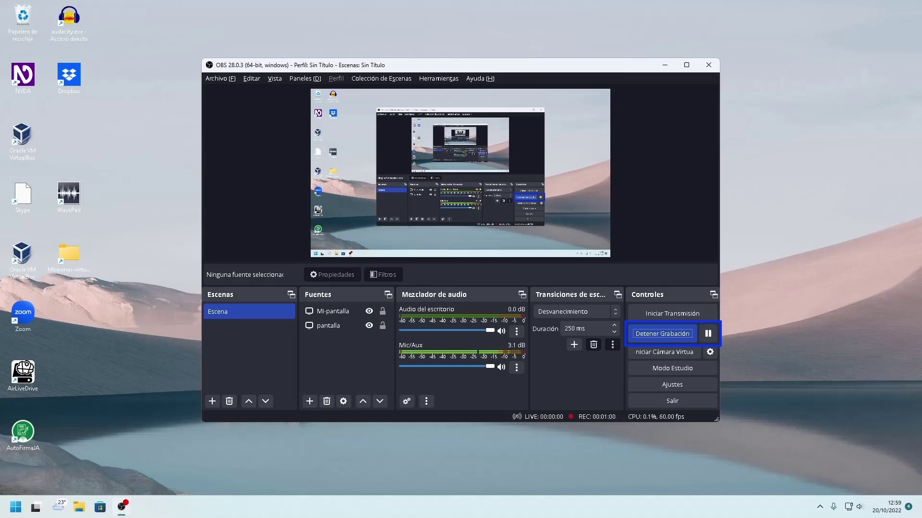
- Bring up the Explorador y Procesos commands of NVDA's TCA_SystemUtilities add-on
{"action": "key", "text": "Insert+n"}
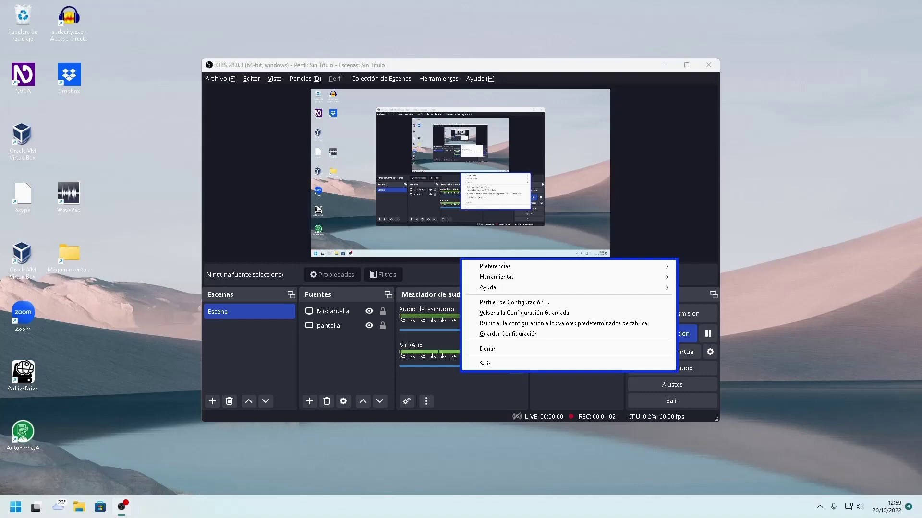
{"action": "key", "text": "Down"}
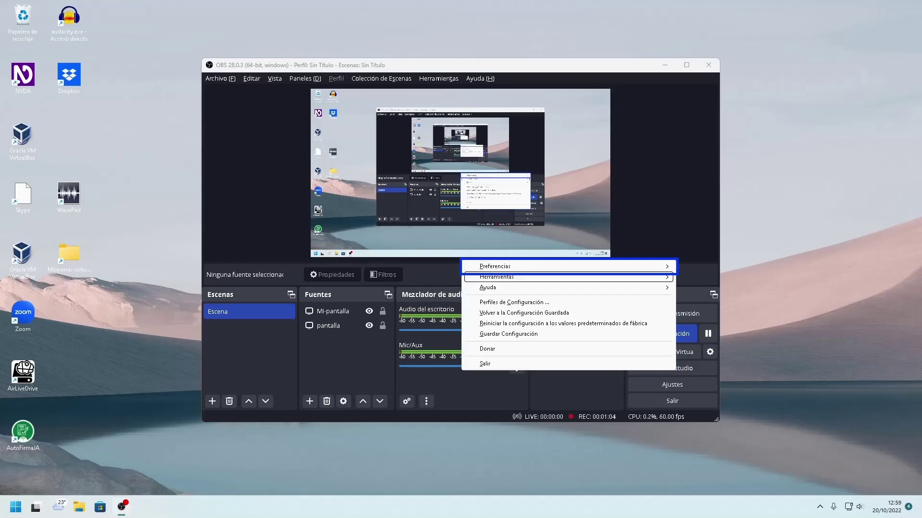
{"action": "key", "text": "Down"}
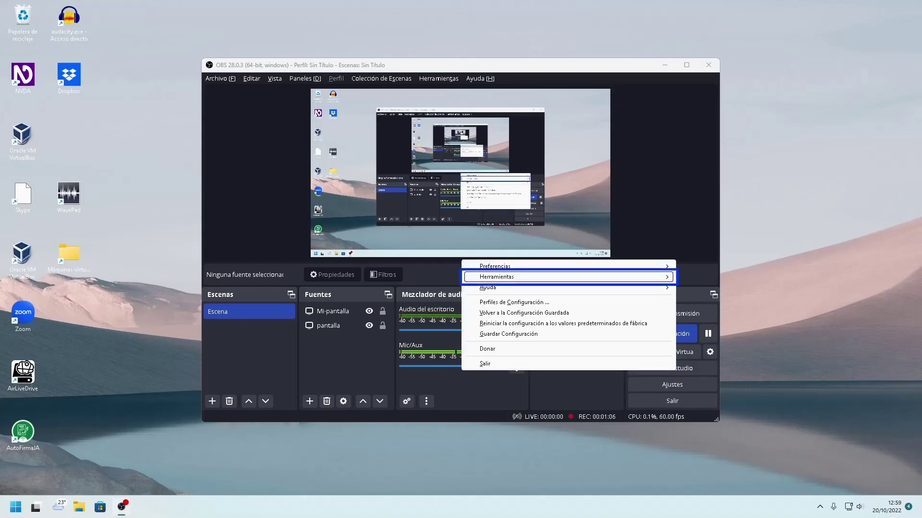
{"action": "key", "text": "Right"}
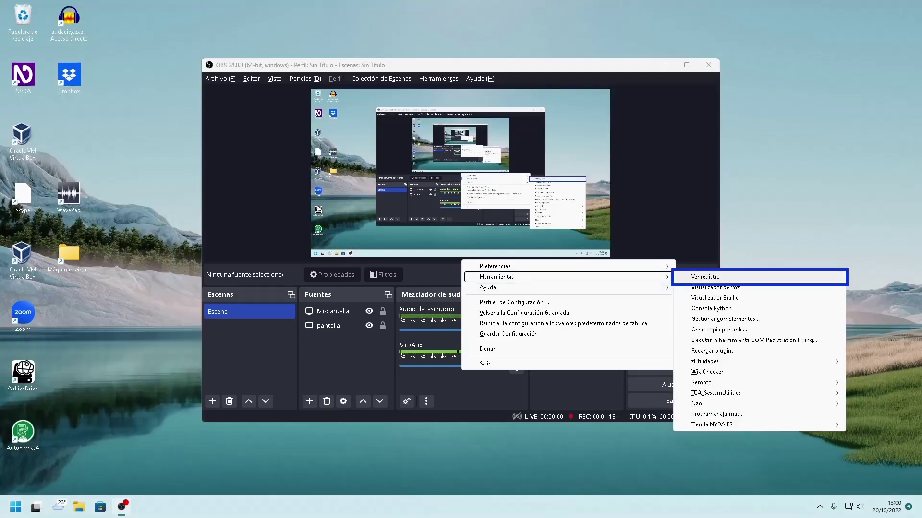
{"action": "key", "text": "Down"}
{"action": "key", "text": "Down"}
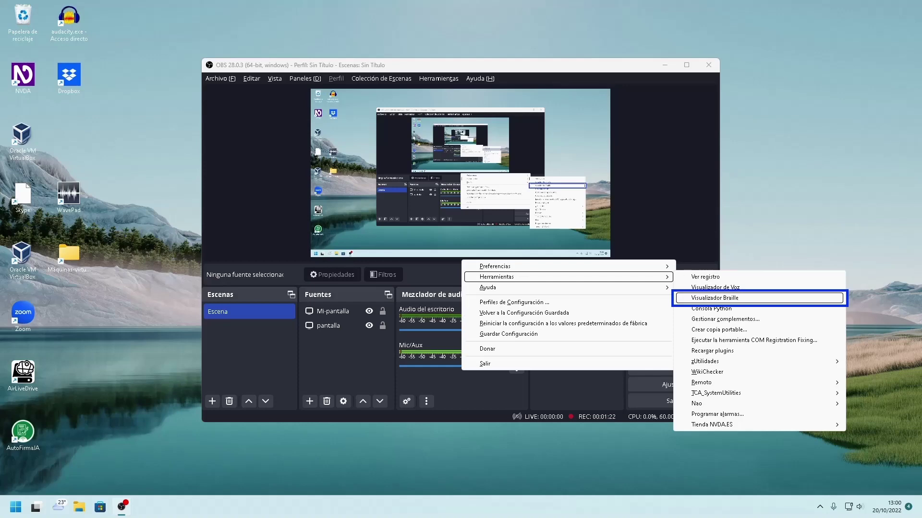
{"action": "key", "text": "t"}
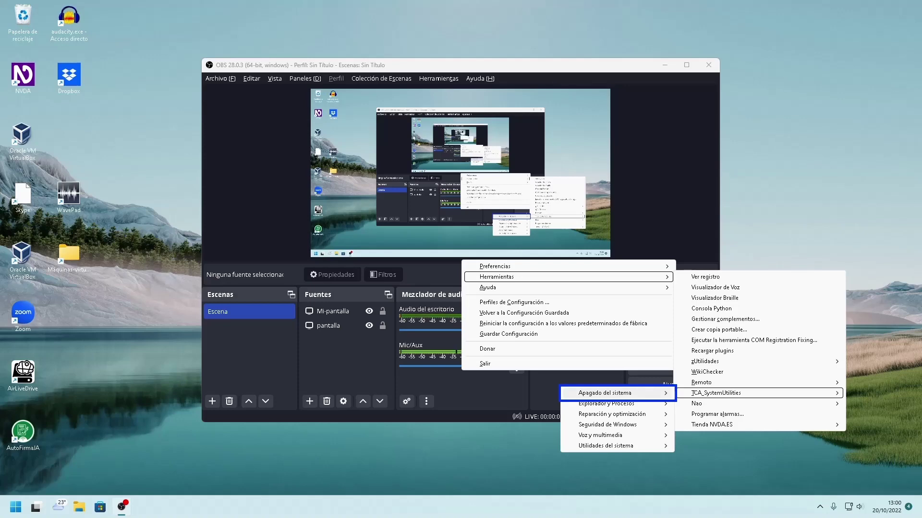
{"action": "key", "text": "Down"}
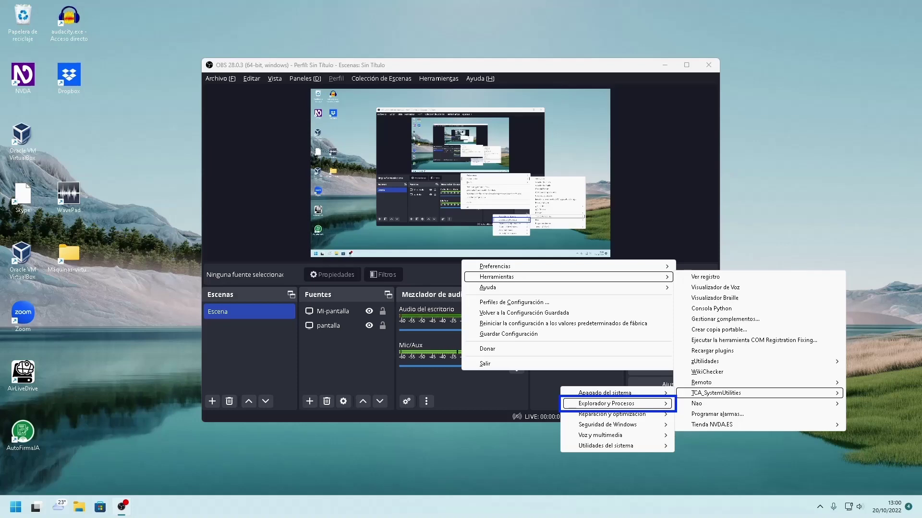
{"action": "key", "text": "Right"}
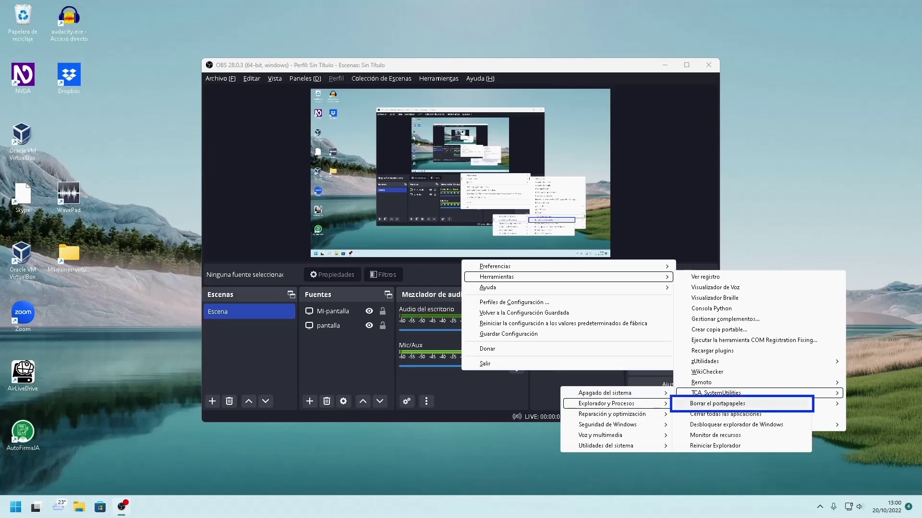
- Look through the Explorador y Procesos commands and run Desbloquear explorador de Windows
{"action": "key", "text": "Down"}
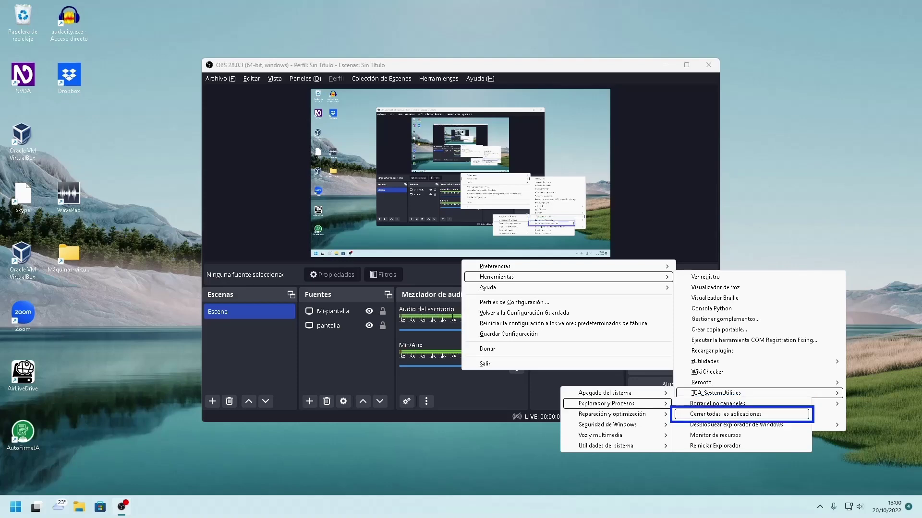
{"action": "key", "text": "Down"}
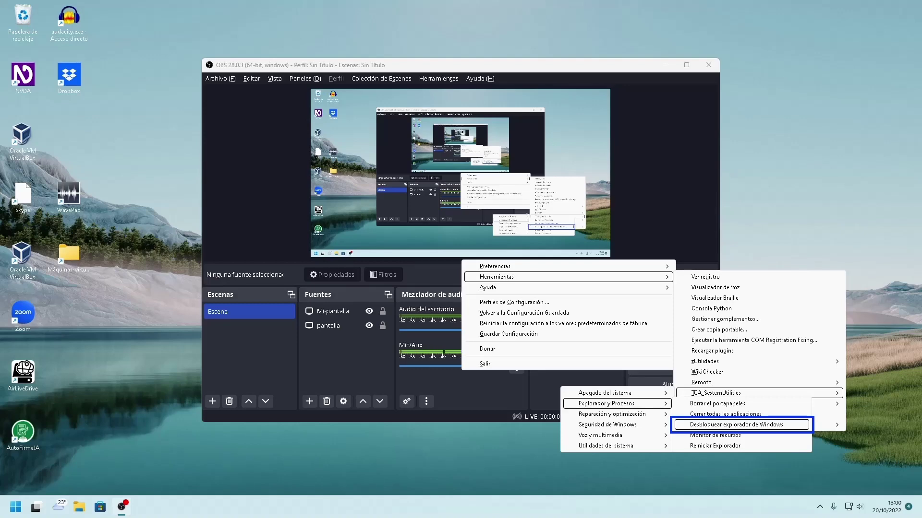
{"action": "key", "text": "Down"}
{"action": "key", "text": "Down"}
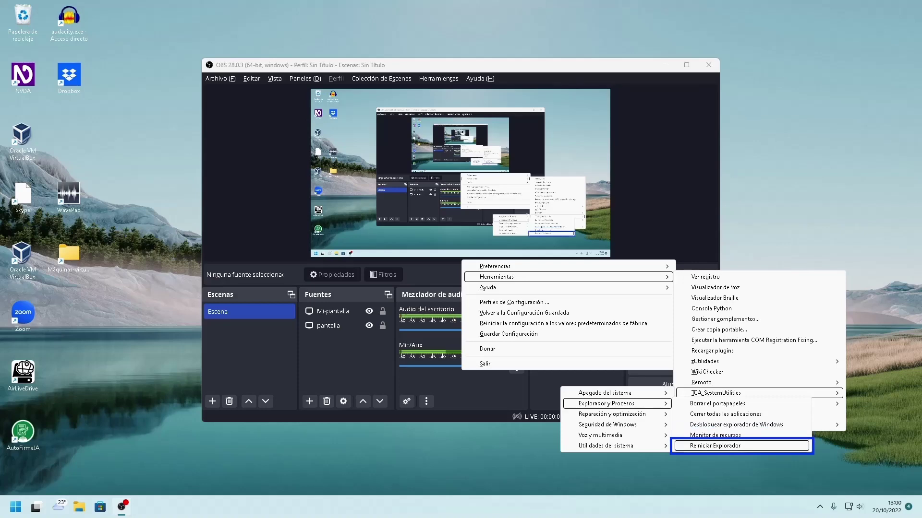
{"action": "key", "text": "Up"}
{"action": "key", "text": "Up"}
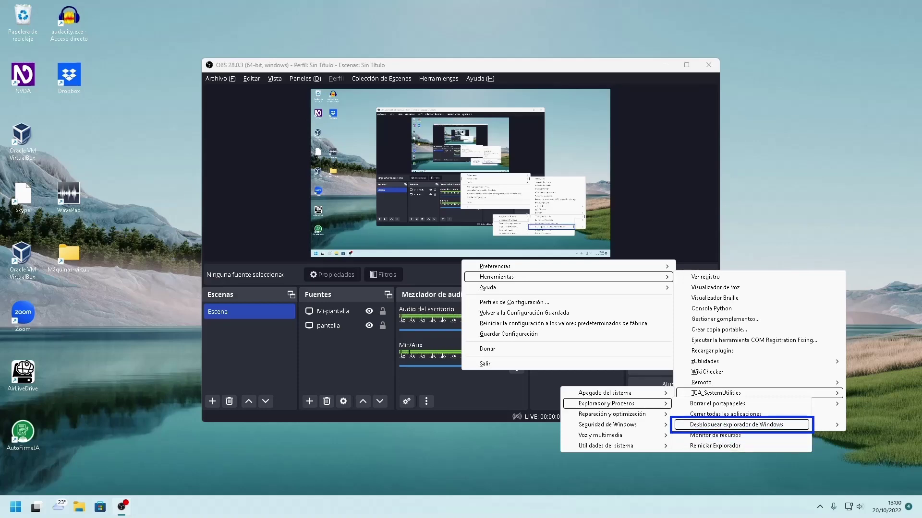
{"action": "key", "text": "Return"}
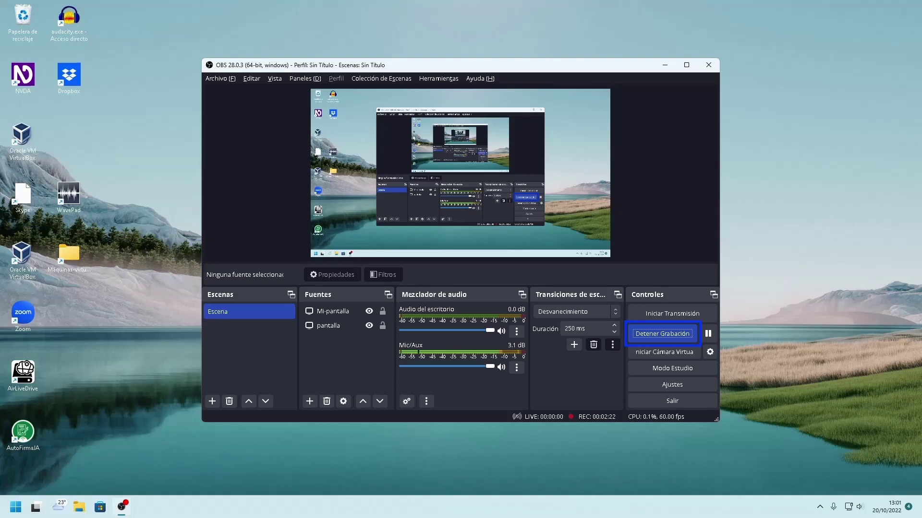
- From the desktop, open a command prompt in the Escritorio folder and close it
{"action": "key", "text": "super+d"}
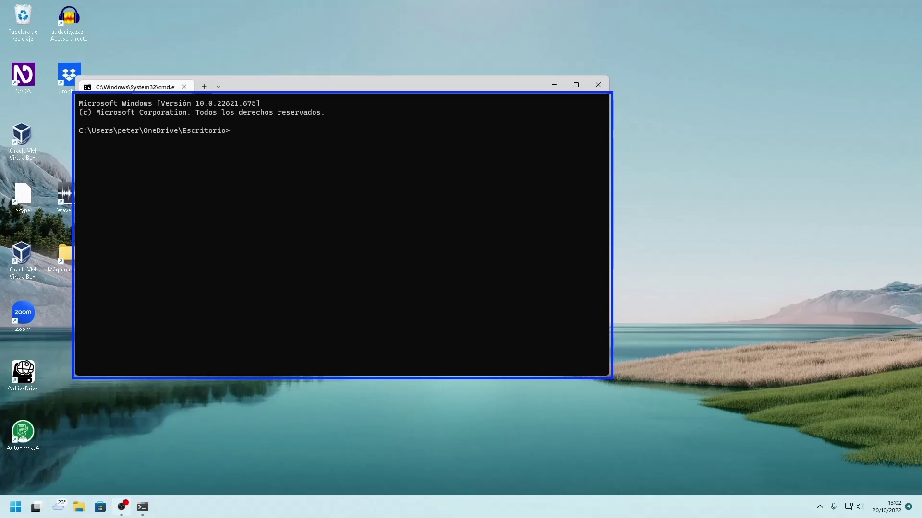
{"action": "key", "text": "alt+F4"}
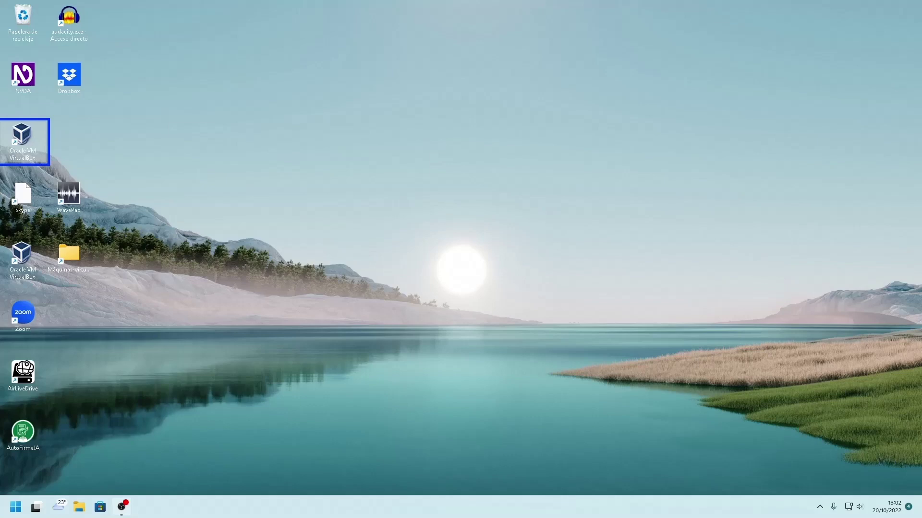
- Launch notepad through the Run dialog and insert the full quoted path of the Escritorio folder
{"action": "key", "text": "super+r"}
{"action": "type", "text": "n"}
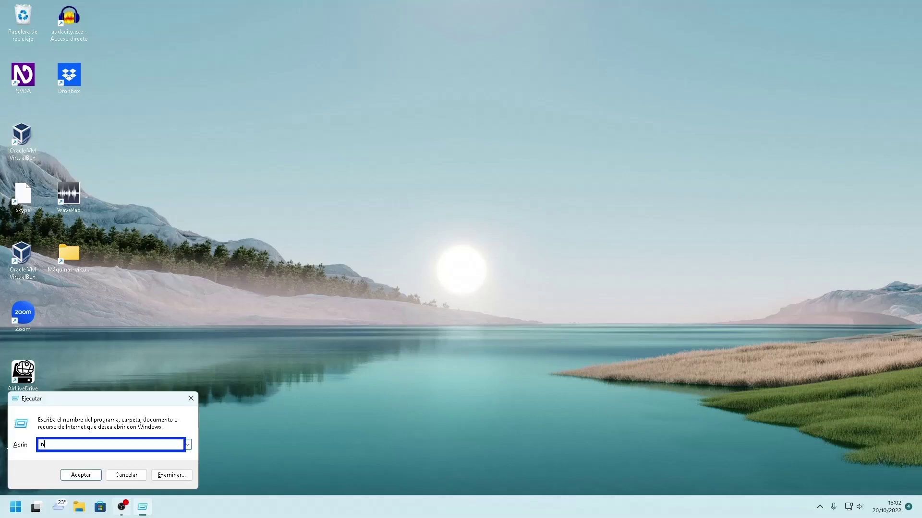
{"action": "type", "text": "otepad"}
{"action": "key", "text": "Return"}
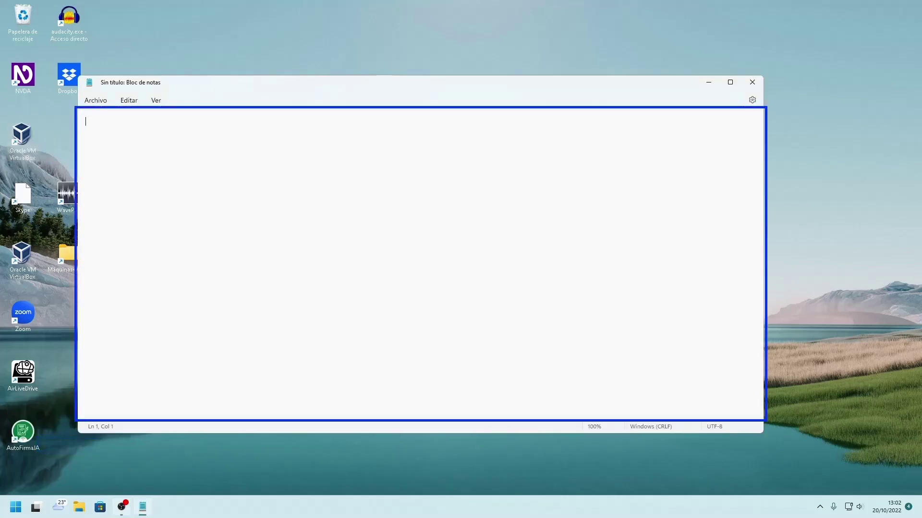
{"action": "type", "text": "\"C:\\Users\\peter\\OneDrive\\Escritorio\""}
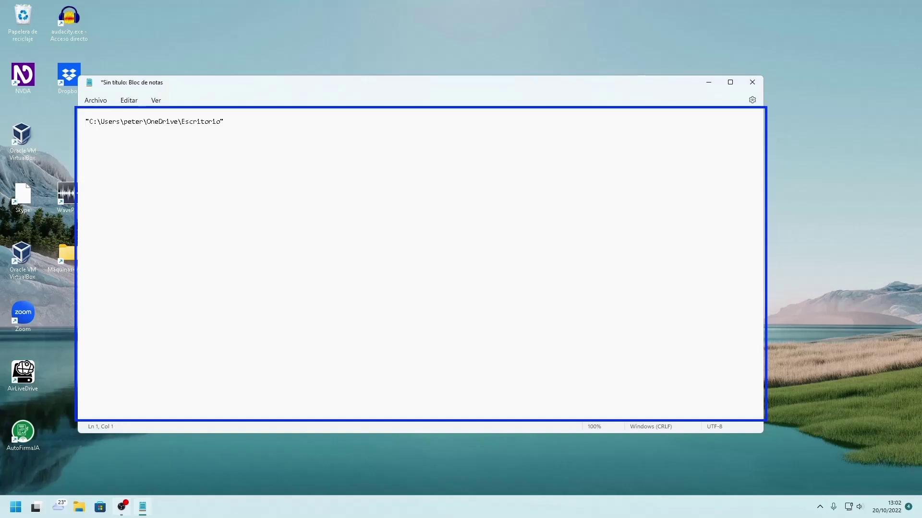
- Read through the inserted Escritorio path and close the untitled note without saving it
{"action": "left_click", "coordinate": [94, 121]}
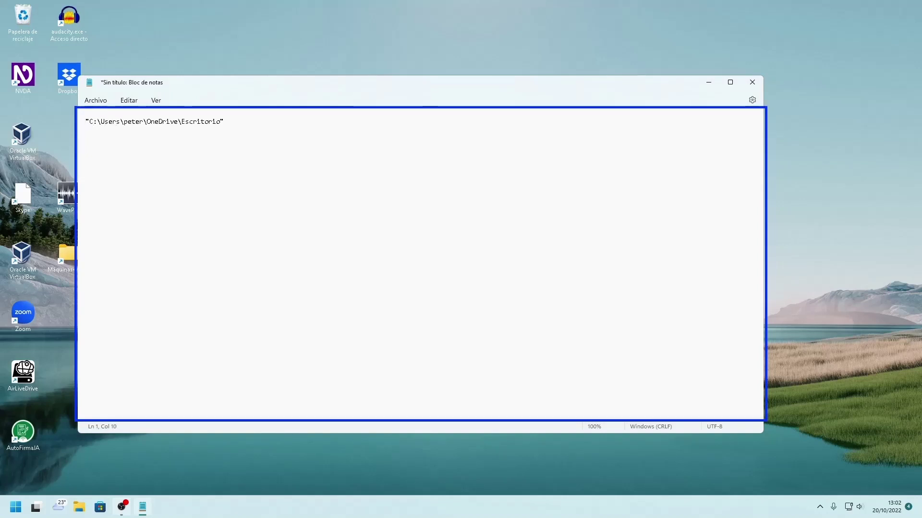
{"action": "left_click", "coordinate": [144, 122]}
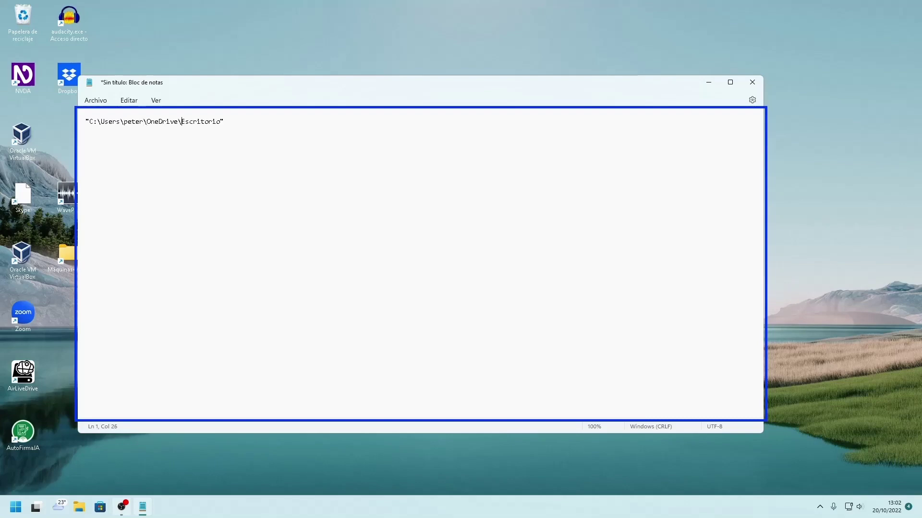
{"action": "key", "text": "alt+F4"}
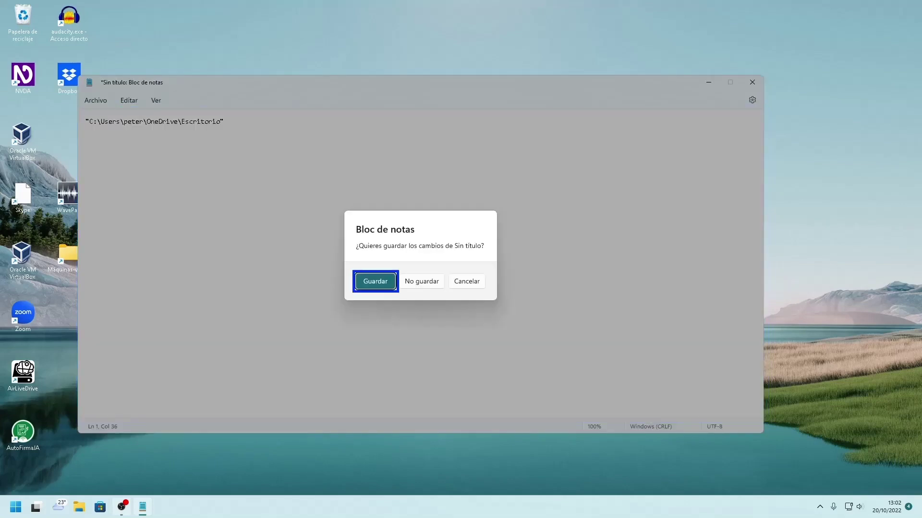
{"action": "key", "text": "Return"}
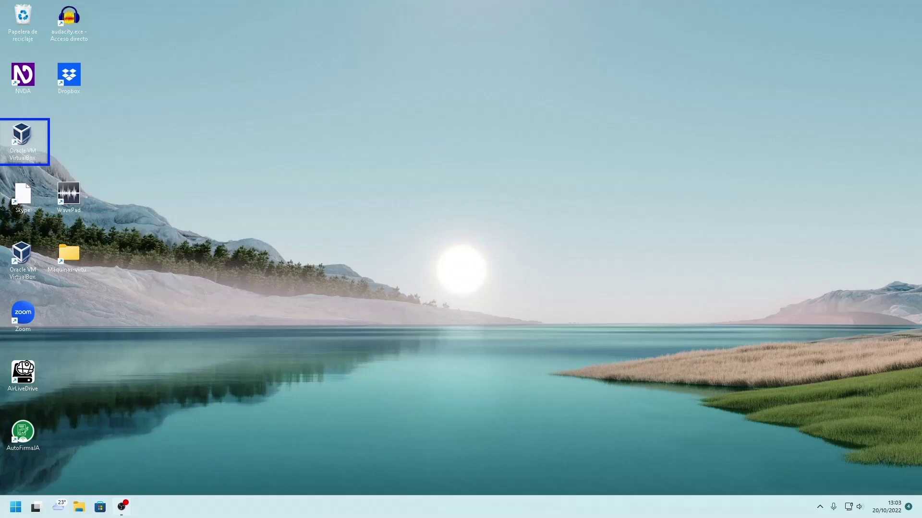
- Select CloudVision-3.0.0.5.nvda-addon in File Explorer's Descargas folder and close the window
{"action": "key", "text": "super+e"}
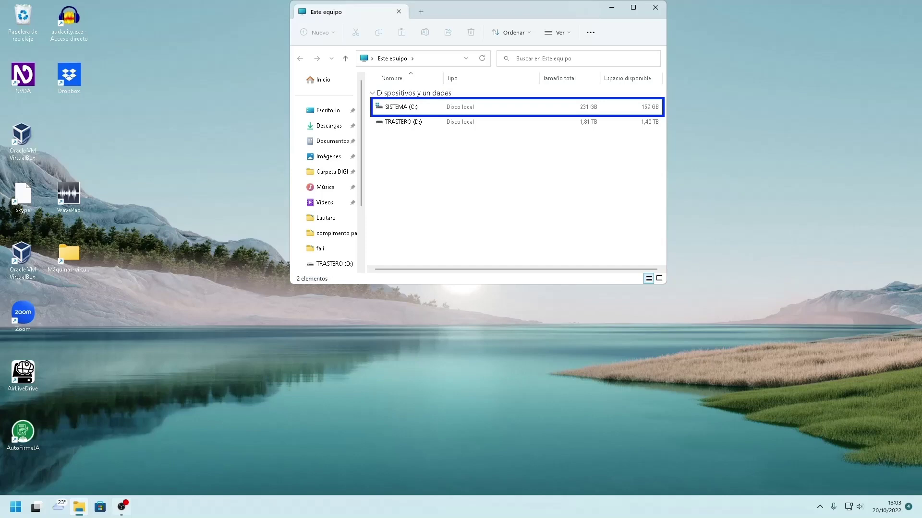
{"action": "key", "text": "Down"}
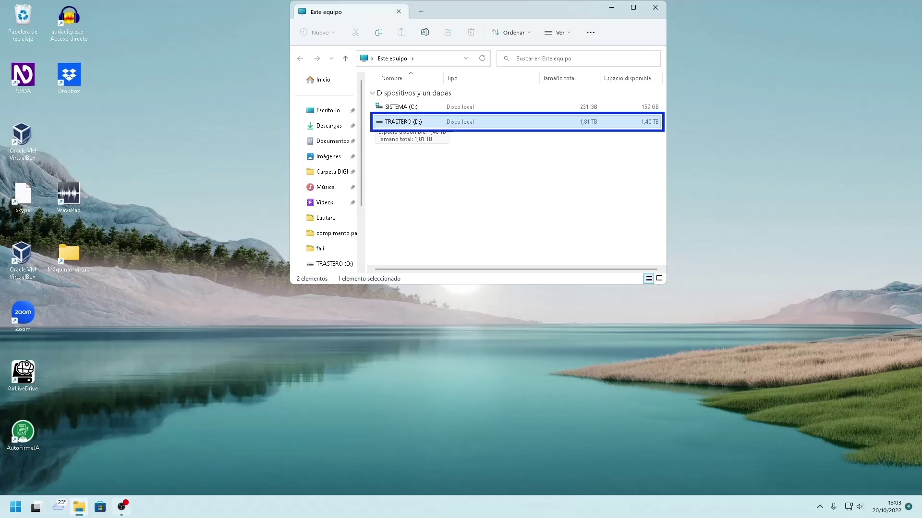
{"action": "key", "text": "Tab"}
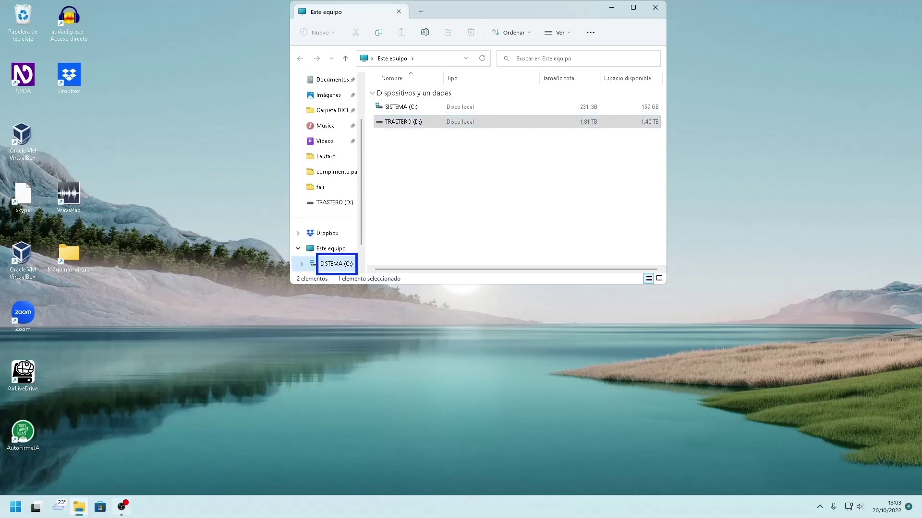
{"action": "key", "text": "Down"}
{"action": "key", "text": "Down"}
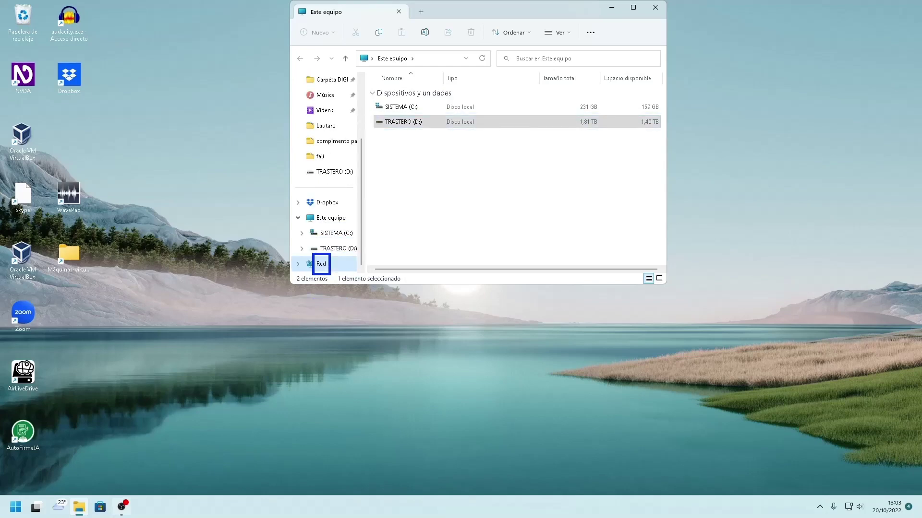
{"action": "key", "text": "d"}
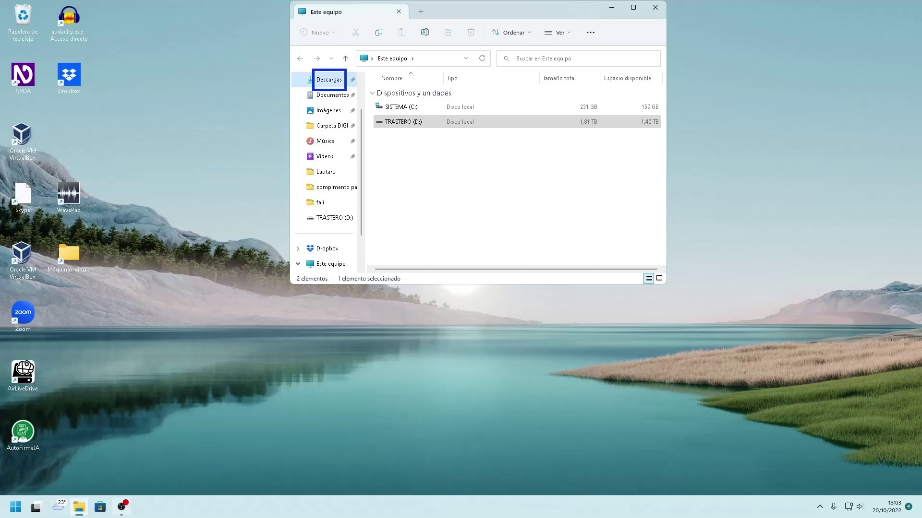
{"action": "key", "text": "Return"}
{"action": "key", "text": "Tab"}
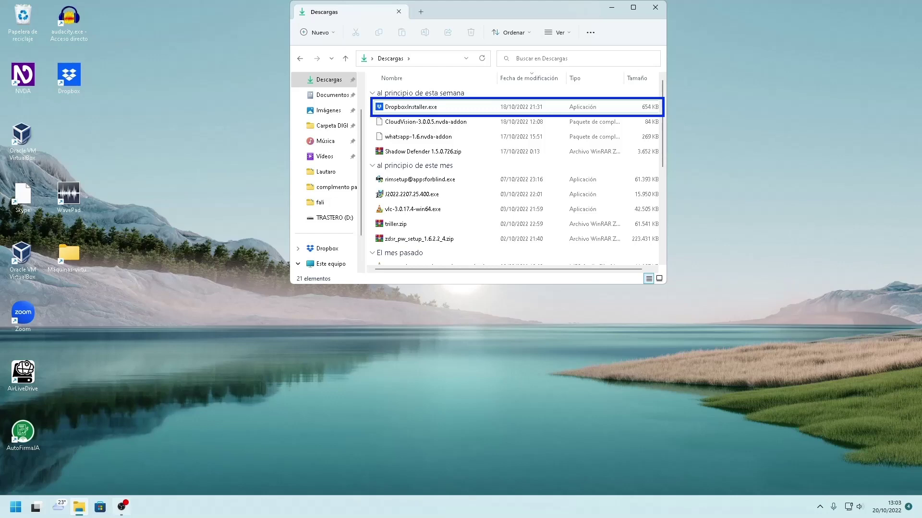
{"action": "left_click", "coordinate": [425, 121]}
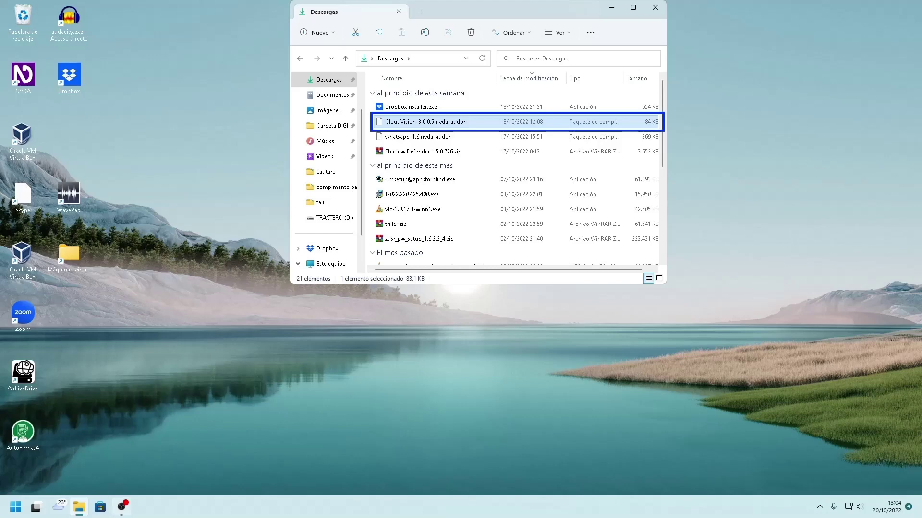
{"action": "key", "text": "alt+F4"}
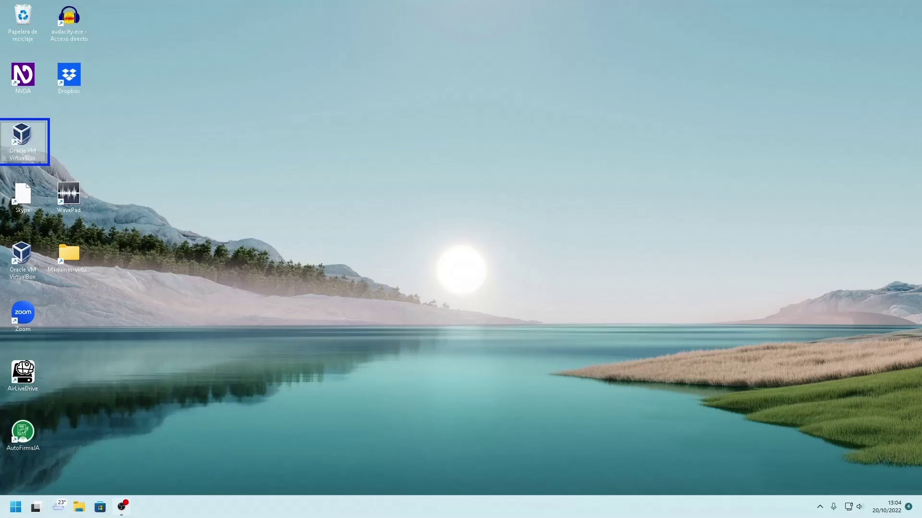
- Browse NVDA's Herramientas entries to find TCA_SystemUtilities and leave without running any command
{"action": "key", "text": "Insert+n"}
{"action": "key", "text": "Down"}
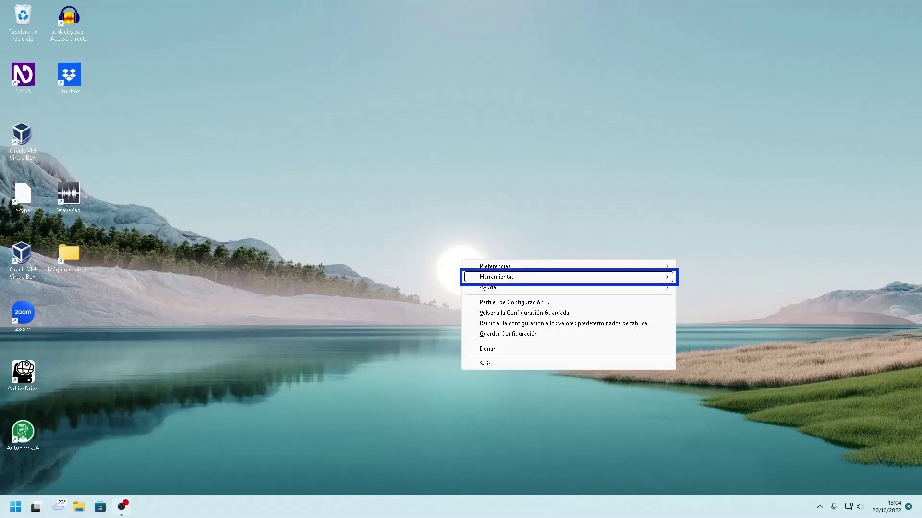
{"action": "key", "text": "Right"}
{"action": "key", "text": "Down"}
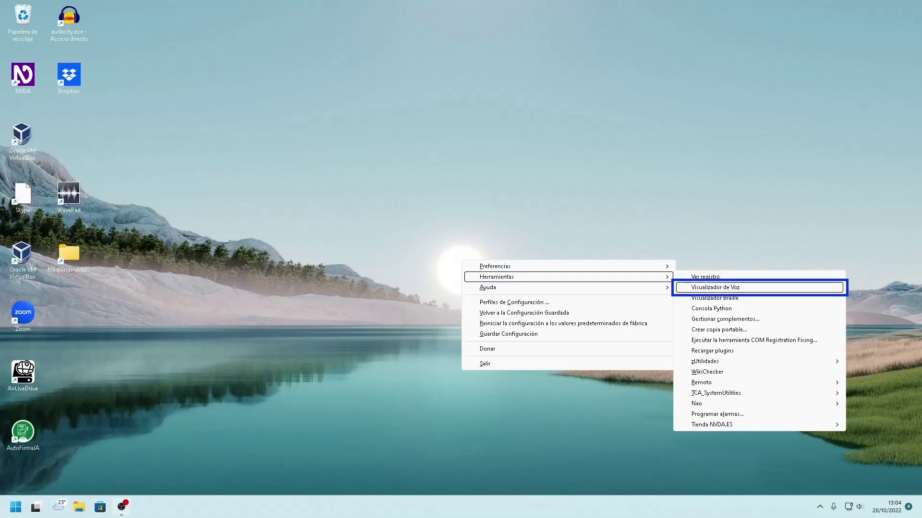
{"action": "key", "text": "Down"}
{"action": "key", "text": "Down"}
{"action": "key", "text": "Down"}
{"action": "key", "text": "Down"}
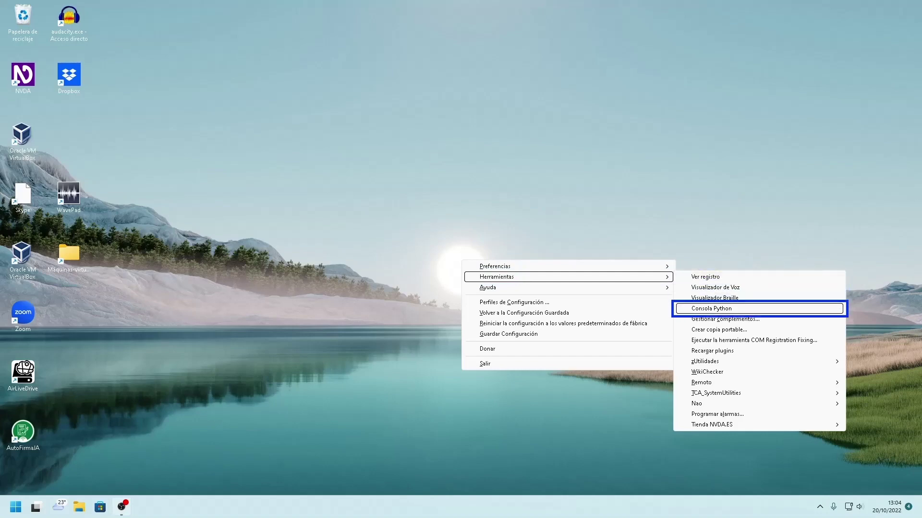
{"action": "key", "text": "Down"}
{"action": "key", "text": "Down"}
{"action": "key", "text": "Down"}
{"action": "key", "text": "Down"}
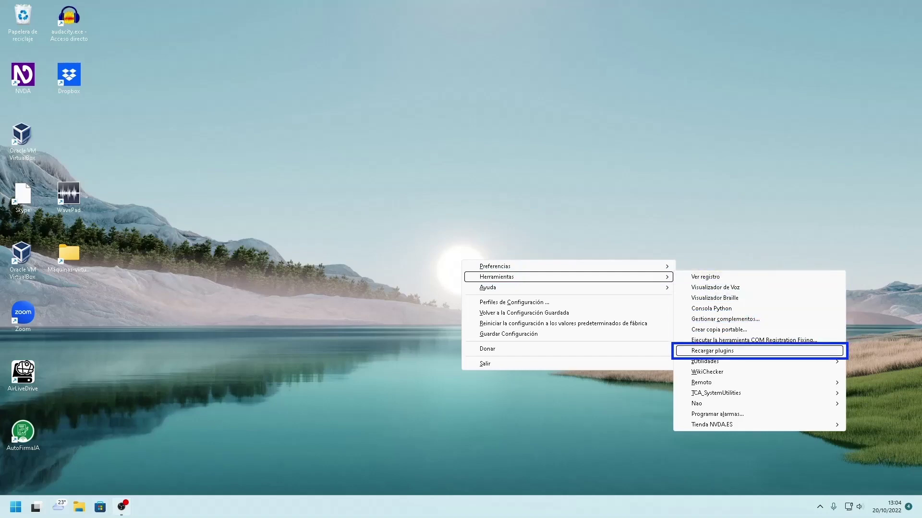
{"action": "key", "text": "Down"}
{"action": "key", "text": "Down"}
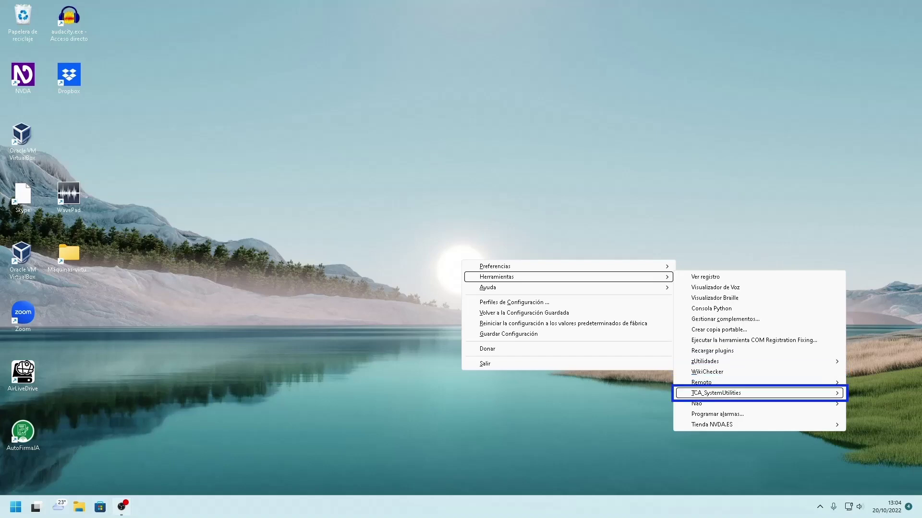
{"action": "key", "text": "Down"}
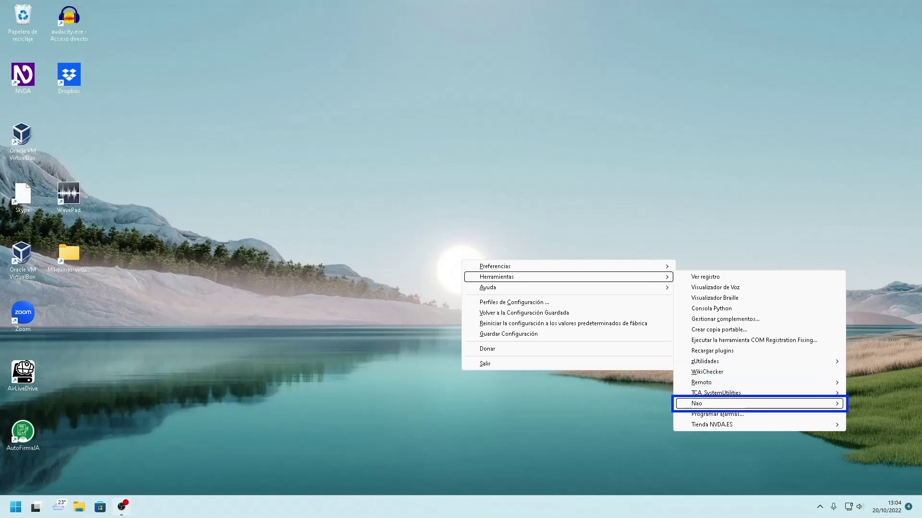
{"action": "key", "text": "Escape"}
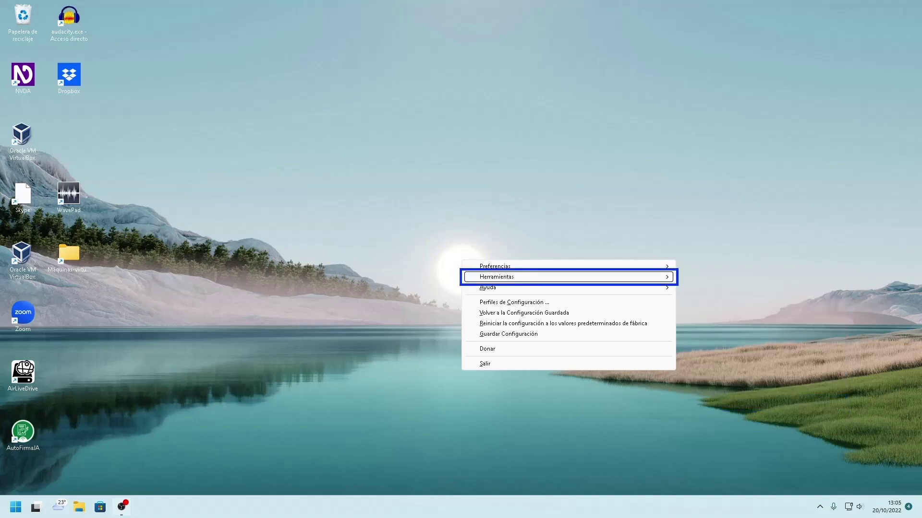
{"action": "key", "text": "Escape"}
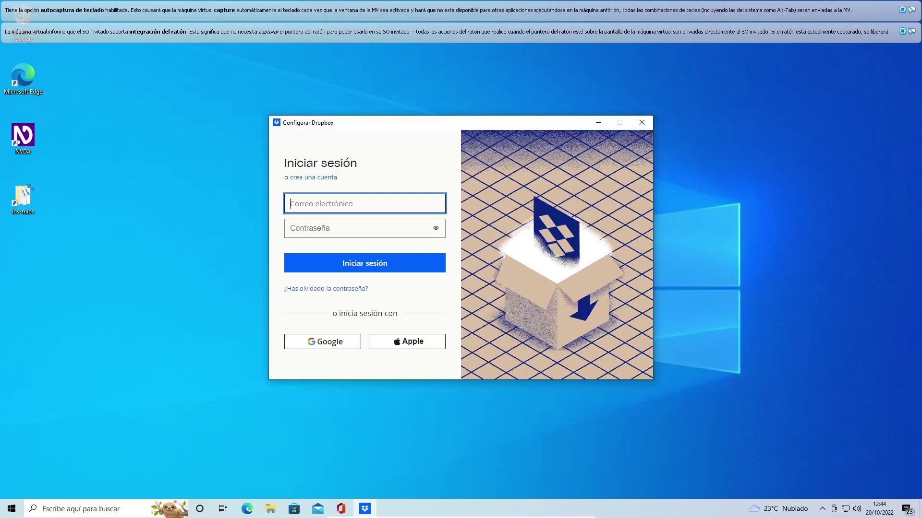
- In the Windows 10 virtual machine, show the hidden notification area icons and examine the system tray items
{"action": "left_click", "coordinate": [822, 509]}
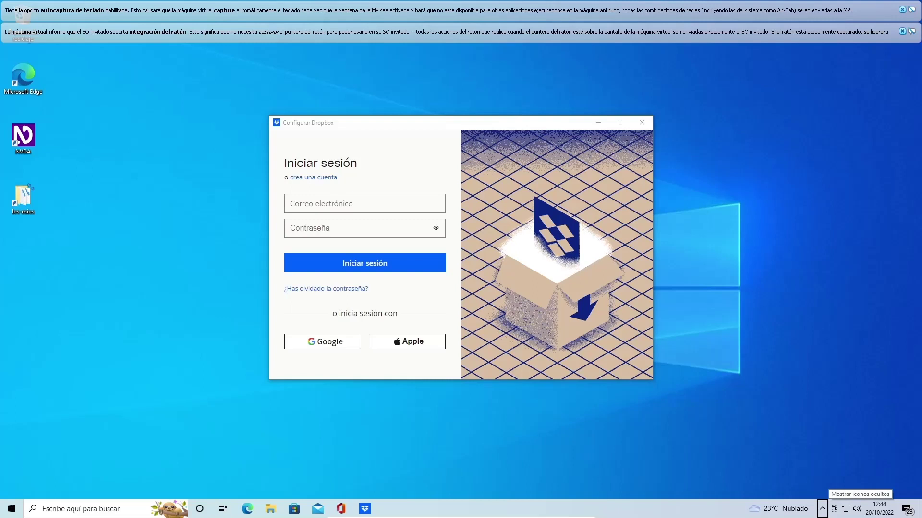
{"action": "left_click", "coordinate": [834, 509]}
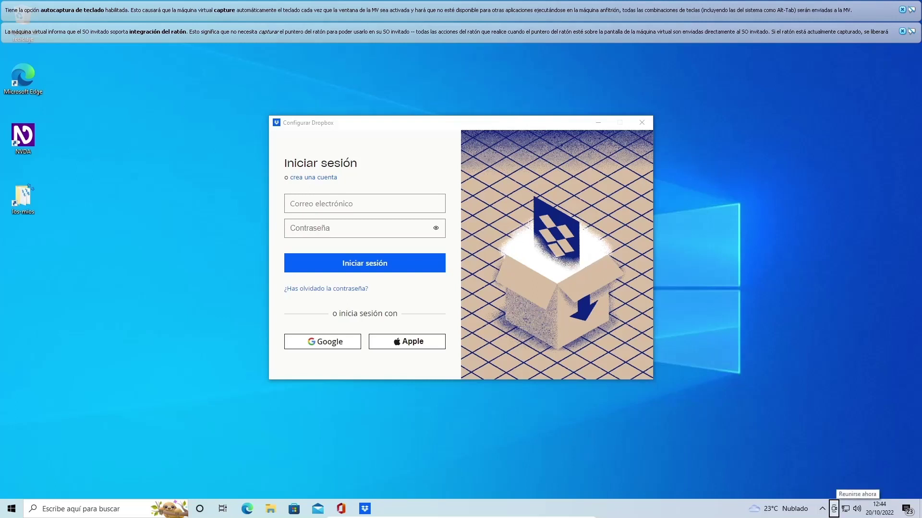
{"action": "left_click", "coordinate": [845, 509]}
{"action": "left_click", "coordinate": [857, 509]}
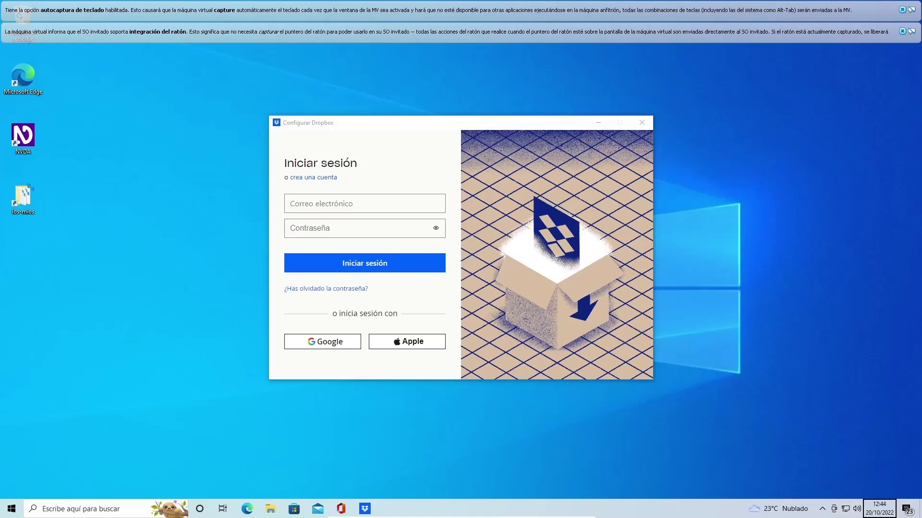
{"action": "left_click", "coordinate": [822, 509]}
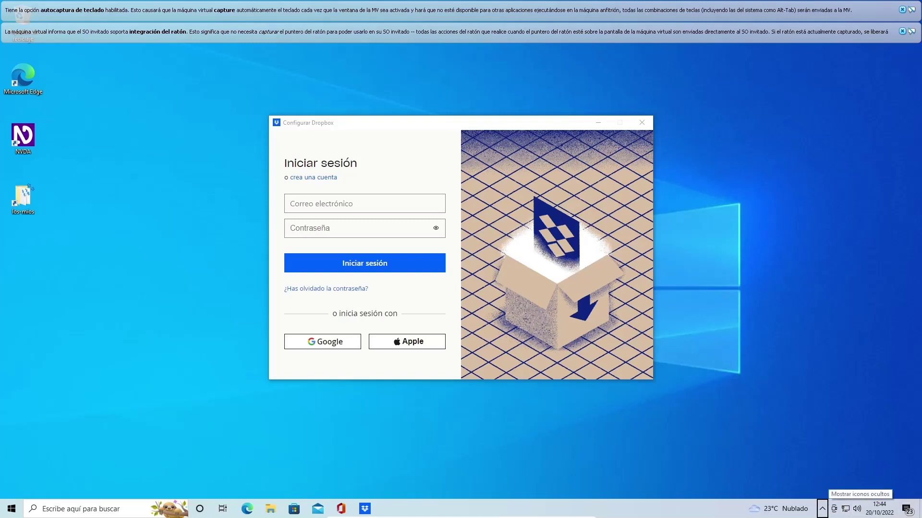
{"action": "key", "text": "Return"}
{"action": "key", "text": "Right"}
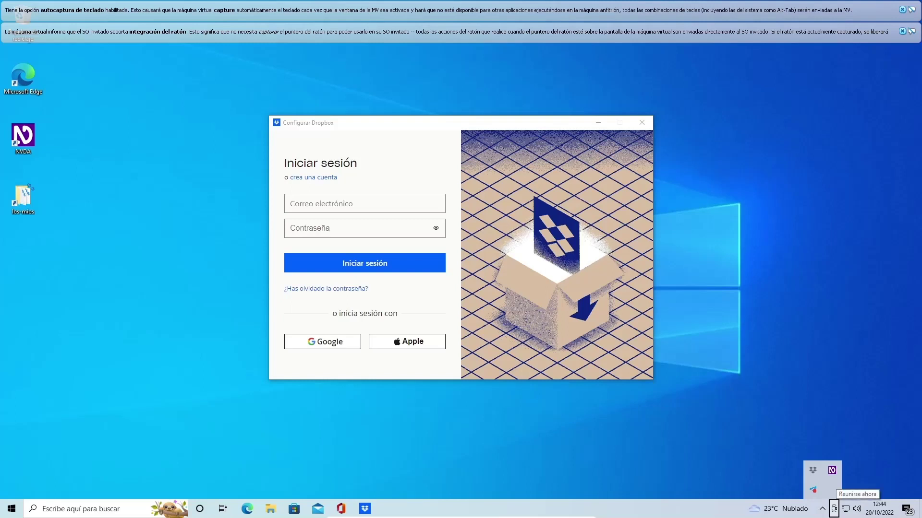
{"action": "key", "text": "Right"}
{"action": "key", "text": "Right"}
{"action": "key", "text": "Right"}
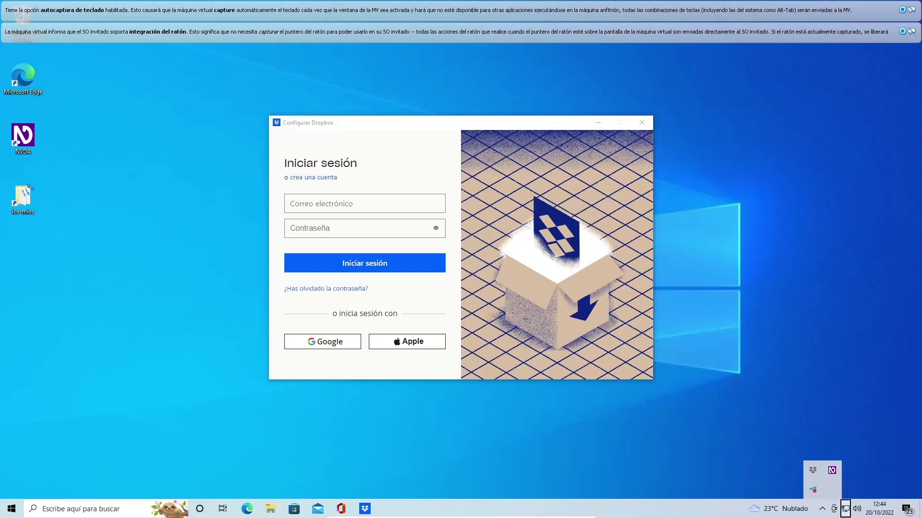
{"action": "key", "text": "Right"}
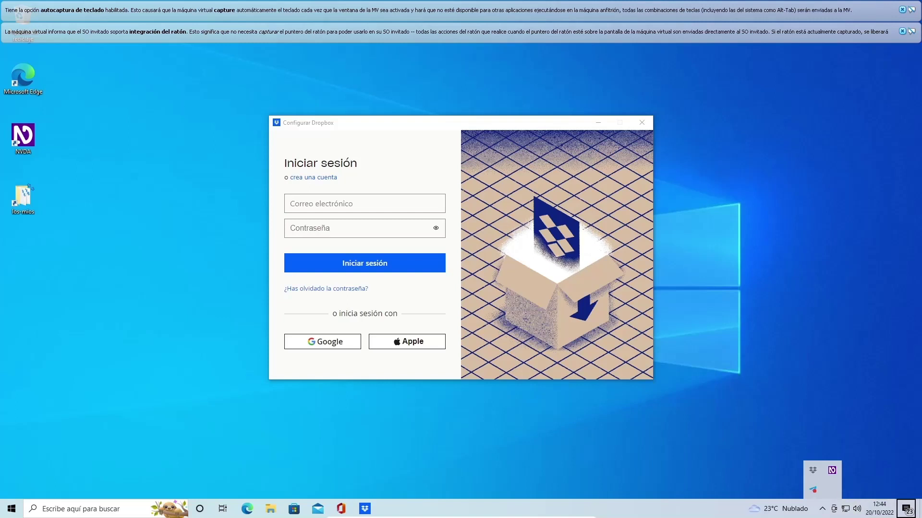
{"action": "key", "text": "Right"}
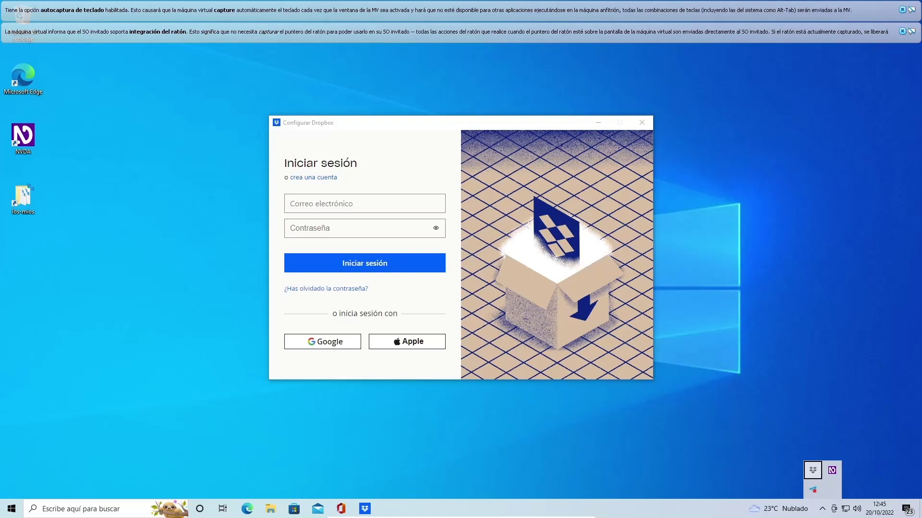
- Examine the TCA_SystemUtilities commands under Explorador y Procesos, up to Cerar todas las aplicaciones, and leave without running any
{"action": "key", "text": "Insert+n"}
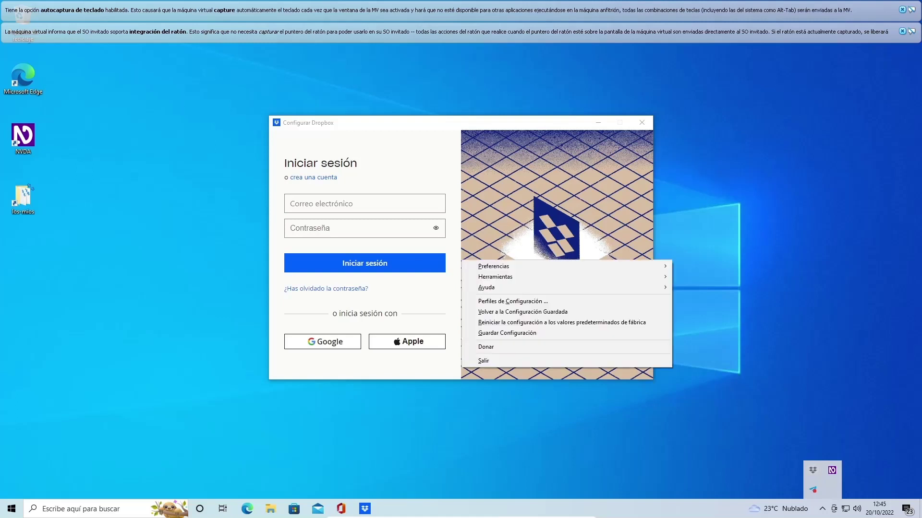
{"action": "key", "text": "Down"}
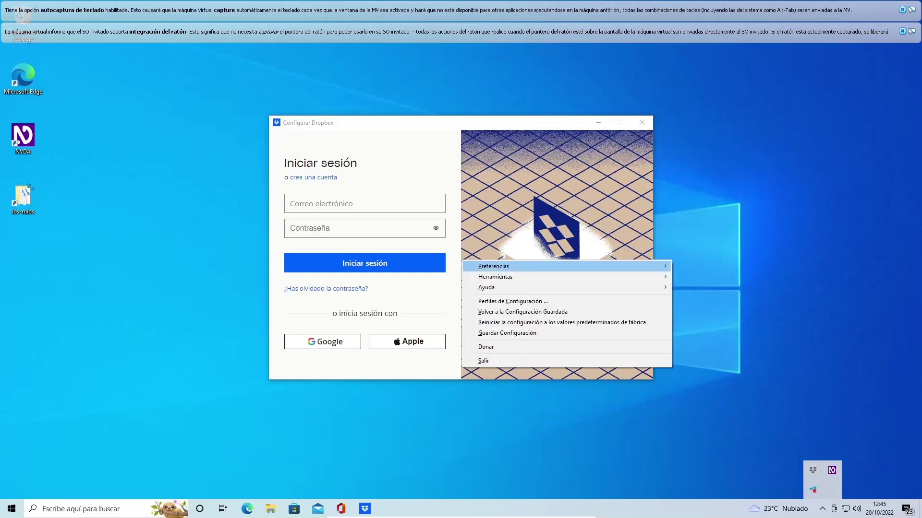
{"action": "key", "text": "Down"}
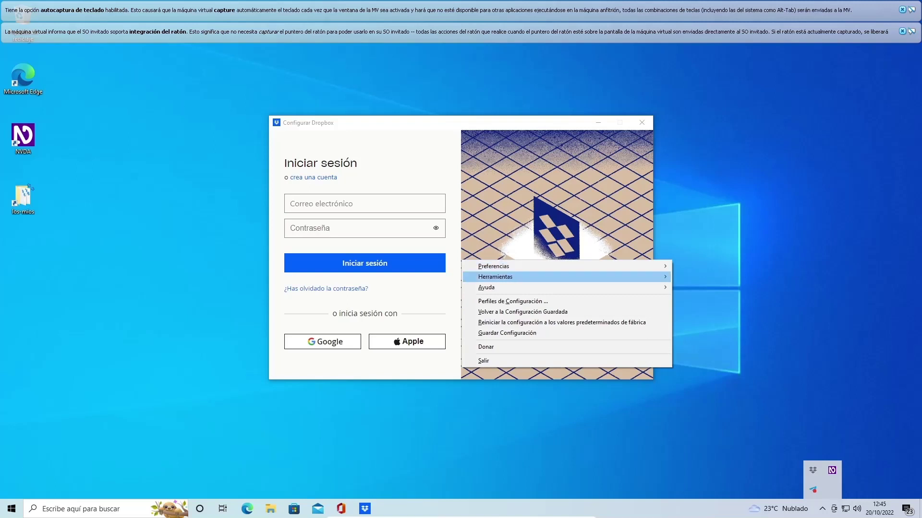
{"action": "key", "text": "Right"}
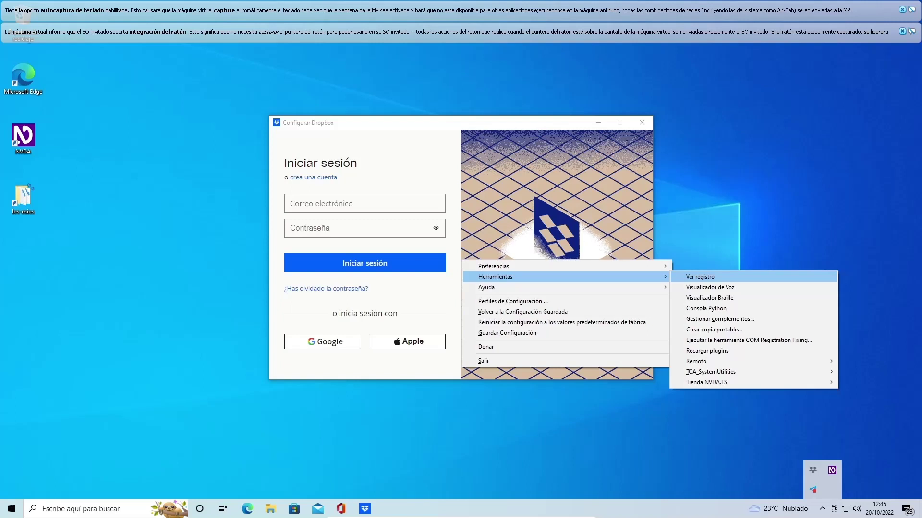
{"action": "key", "text": "t"}
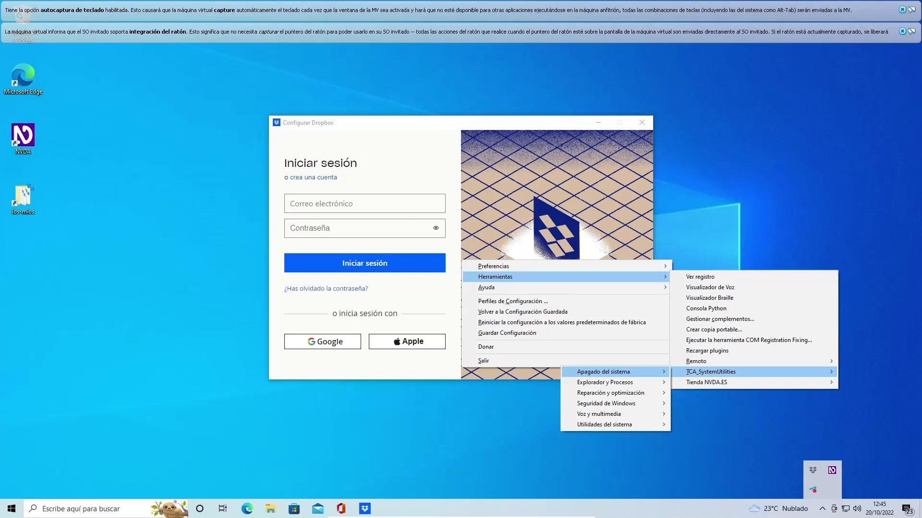
{"action": "key", "text": "Down"}
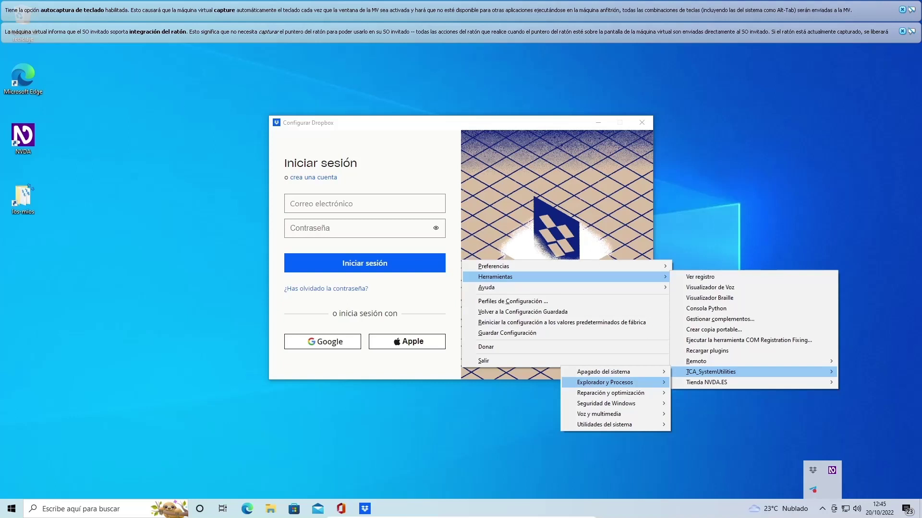
{"action": "key", "text": "Right"}
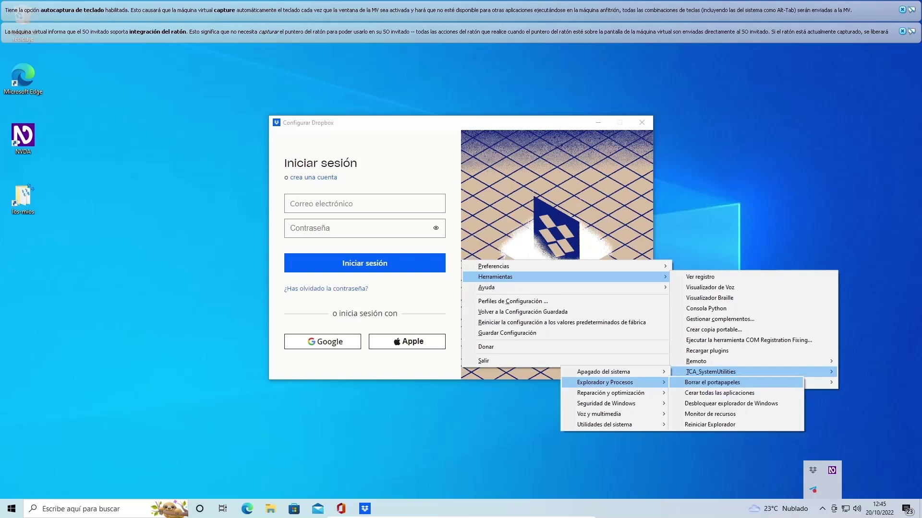
{"action": "key", "text": "Down"}
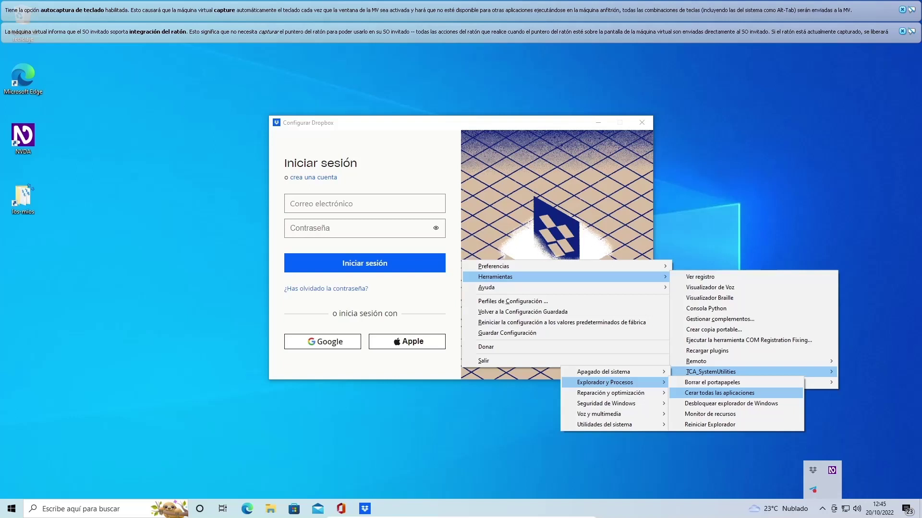
{"action": "key", "text": "Escape"}
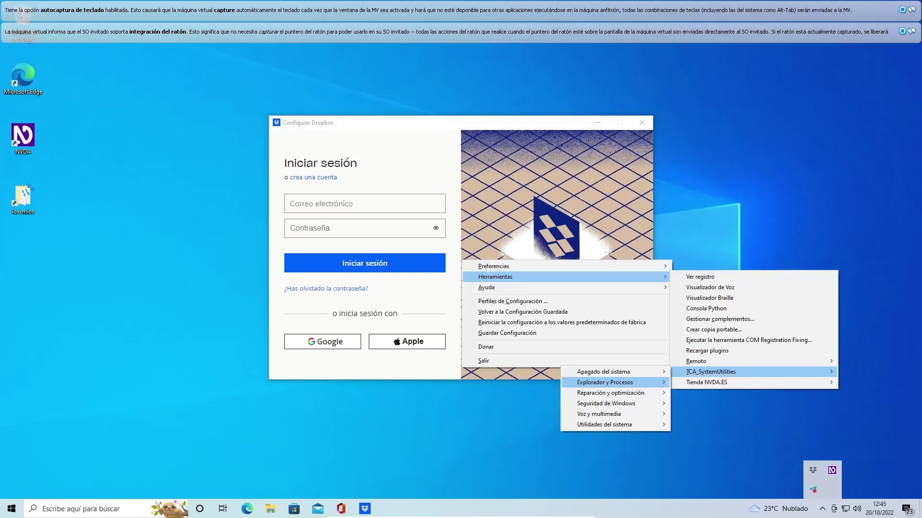
{"action": "key", "text": "Escape"}
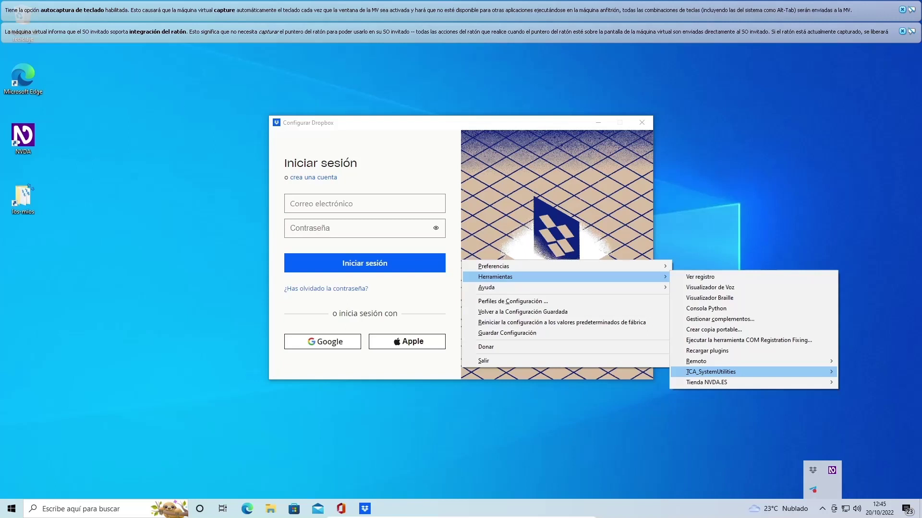
{"action": "key", "text": "Escape"}
{"action": "key", "text": "Escape"}
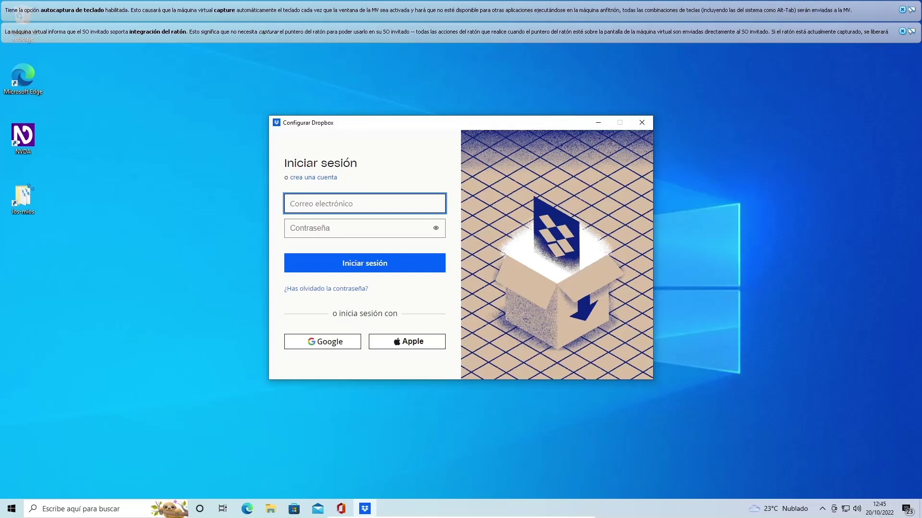
- Enter a character in the password field of the Dropbox sign-in window
{"action": "key", "text": "Tab"}
{"action": "type", "text": "*"}
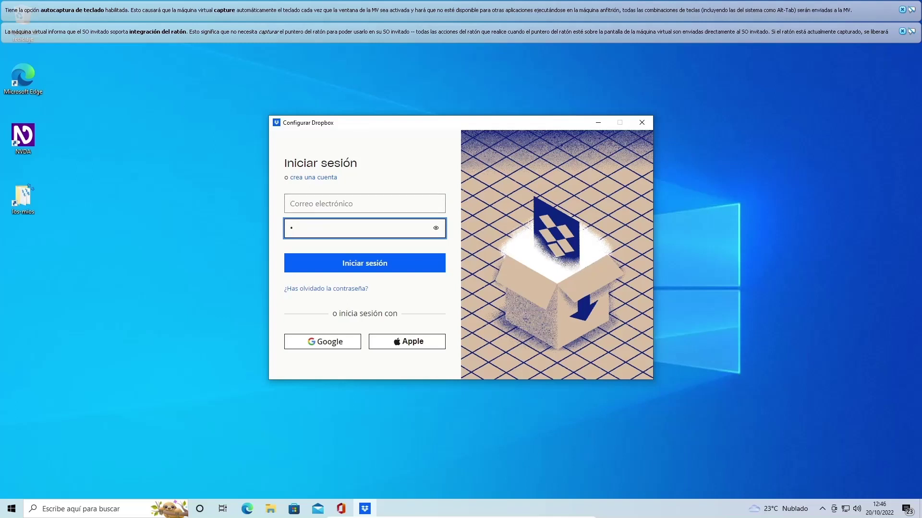
- Open NVDA's Gestos de Entrada dialog, expand the TCA-SystemUtilities category and select Abrir Asistente guardar contraseñas de usuarios
{"action": "key", "text": "Insert+n"}
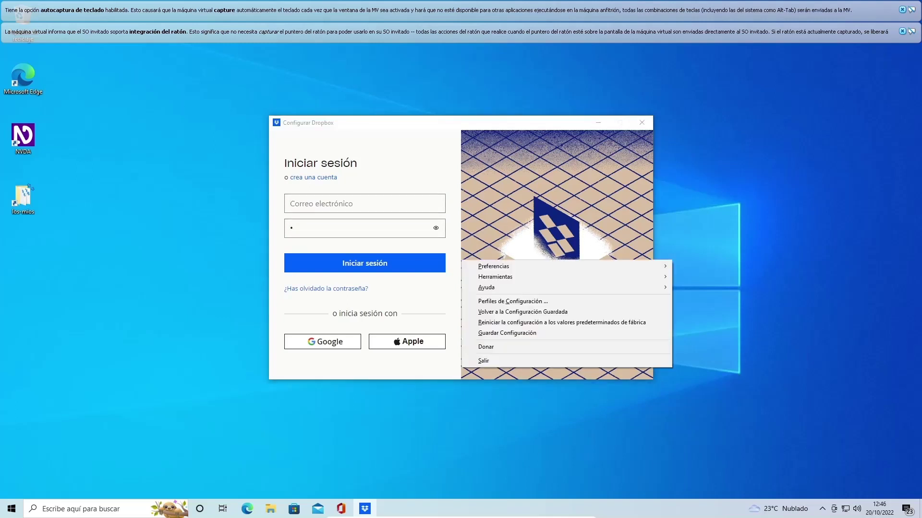
{"action": "key", "text": "Down"}
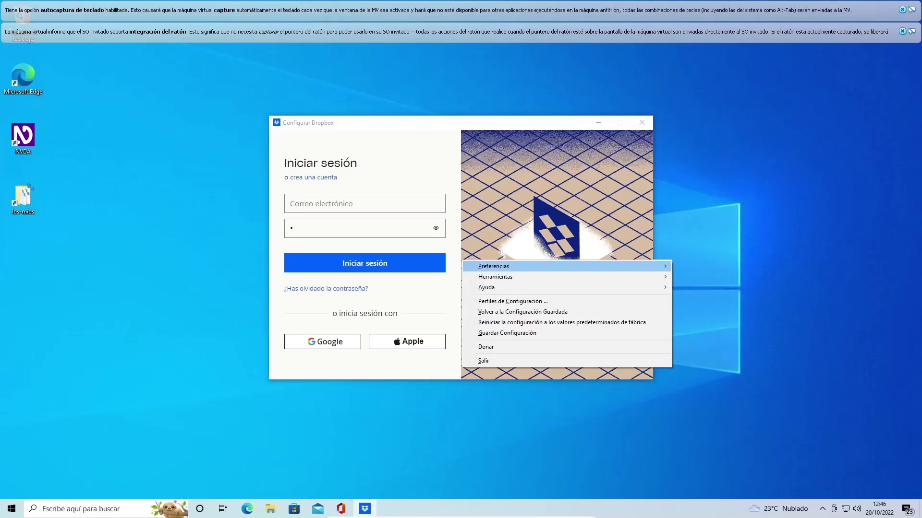
{"action": "key", "text": "Right"}
{"action": "key", "text": "Down"}
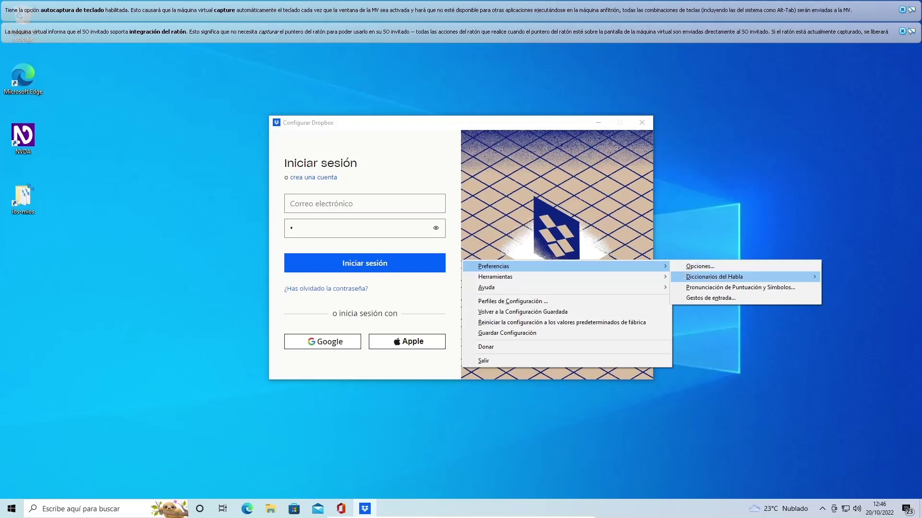
{"action": "key", "text": "Down"}
{"action": "key", "text": "Down"}
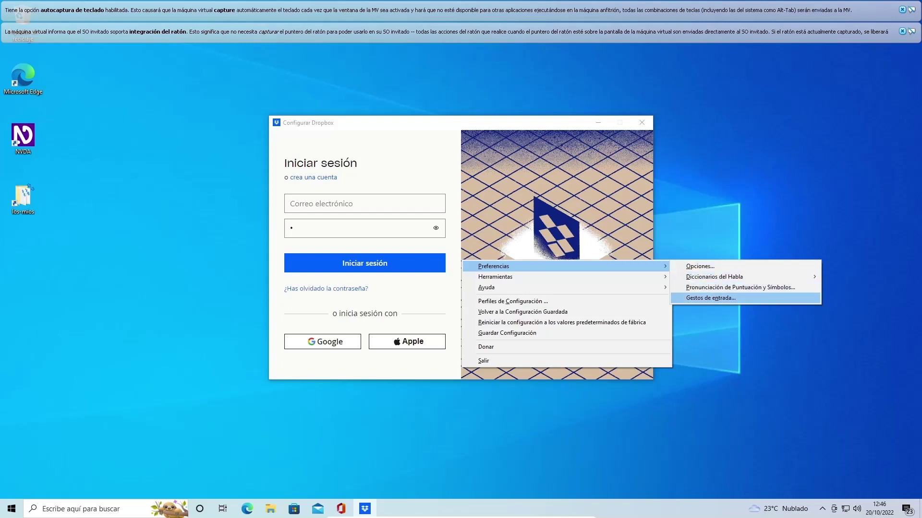
{"action": "key", "text": "Return"}
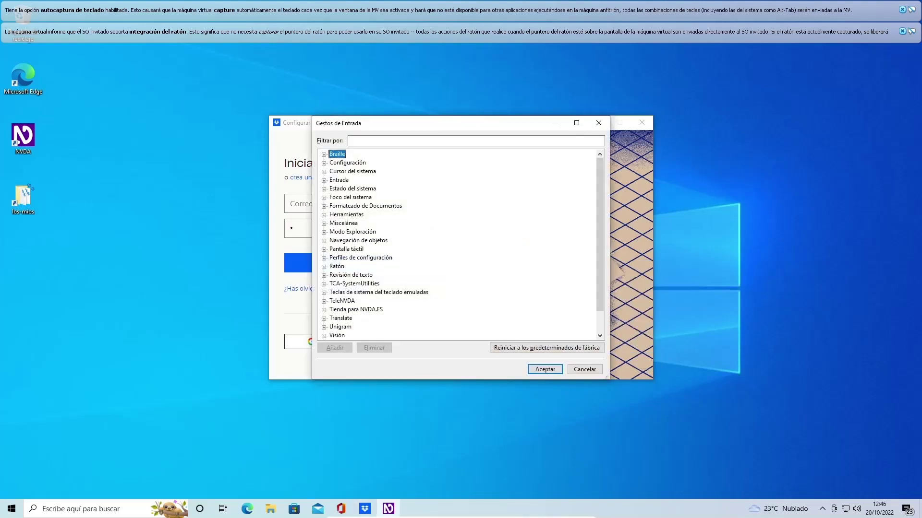
{"action": "key", "text": "t"}
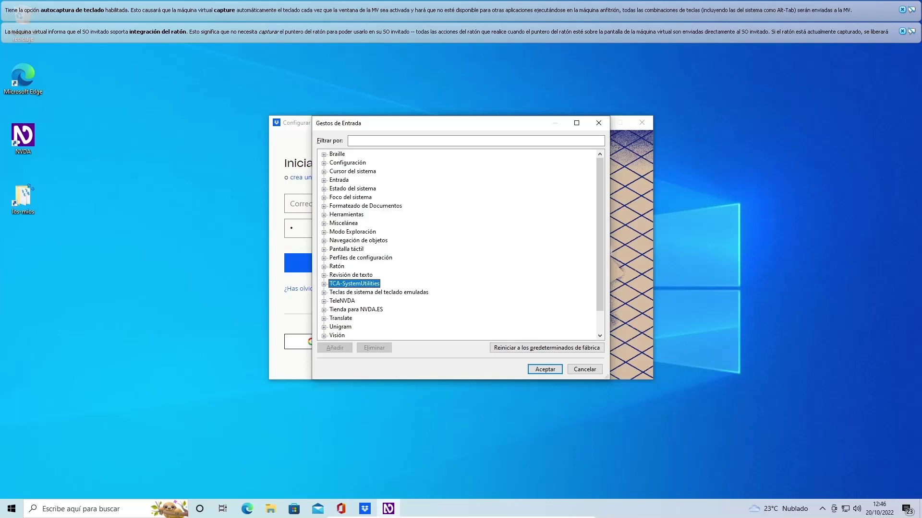
{"action": "key", "text": "Right"}
{"action": "key", "text": "Down"}
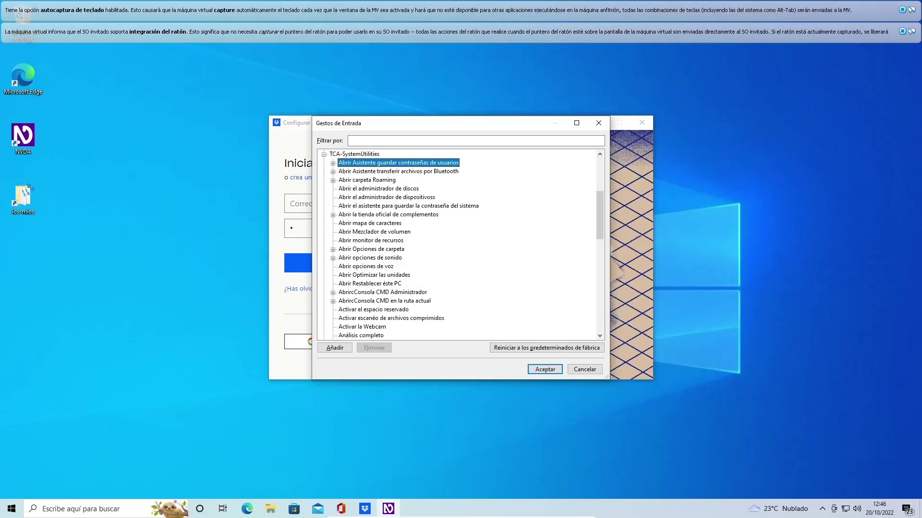
- Remove the shift+ctrl+j gesture from Cerrar todas las aplicaciones in the TCA-SystemUtilities category
{"action": "key", "text": "c"}
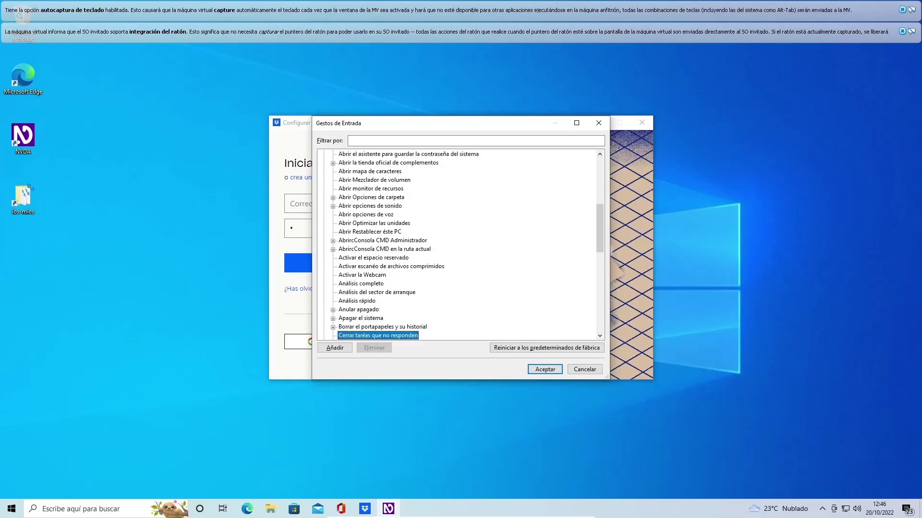
{"action": "key", "text": "Down"}
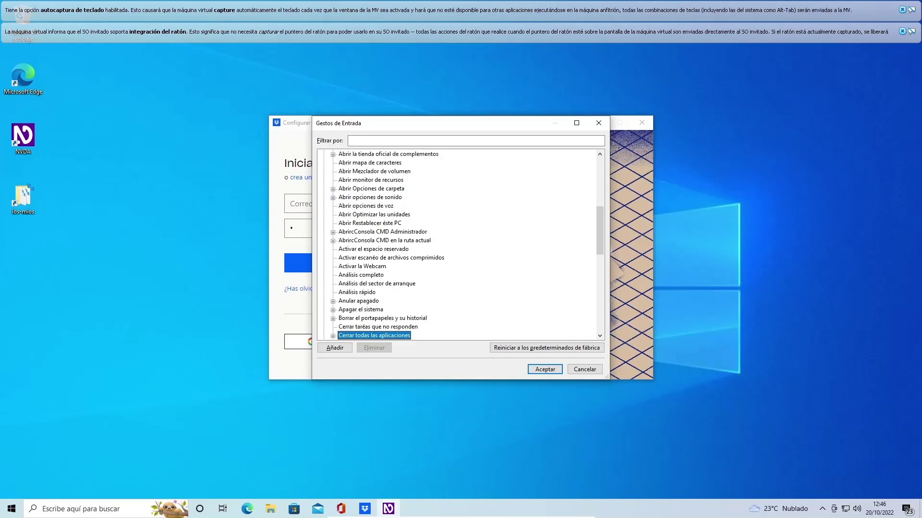
{"action": "key", "text": "Right"}
{"action": "key", "text": "Down"}
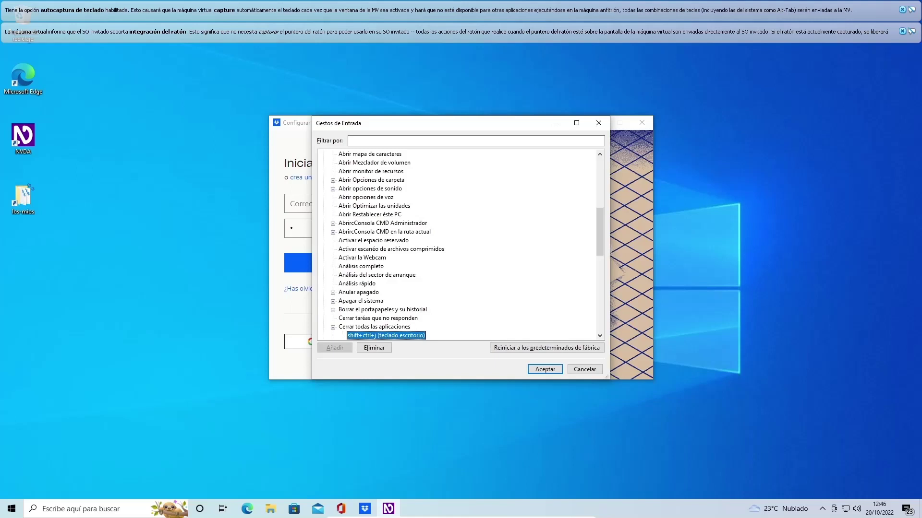
{"action": "key", "text": "Tab"}
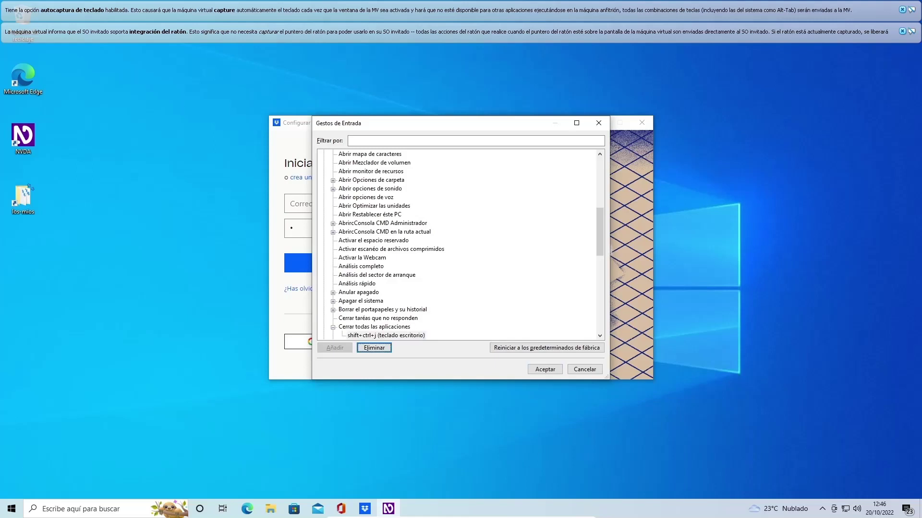
{"action": "key", "text": "space"}
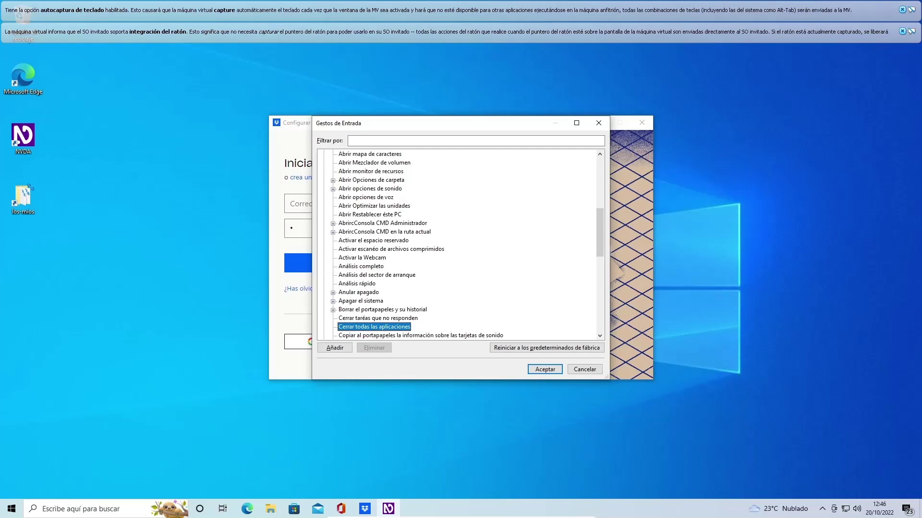
- Assign shift+ctrl+j (teclado escritorio) to Cerrar todas las aplicaciones and save the input gestures
{"action": "key", "text": "Tab"}
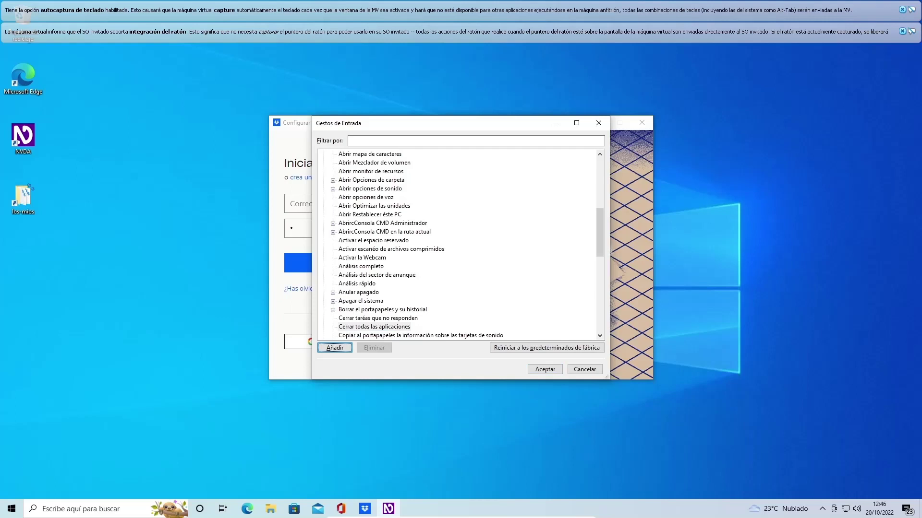
{"action": "key", "text": "space"}
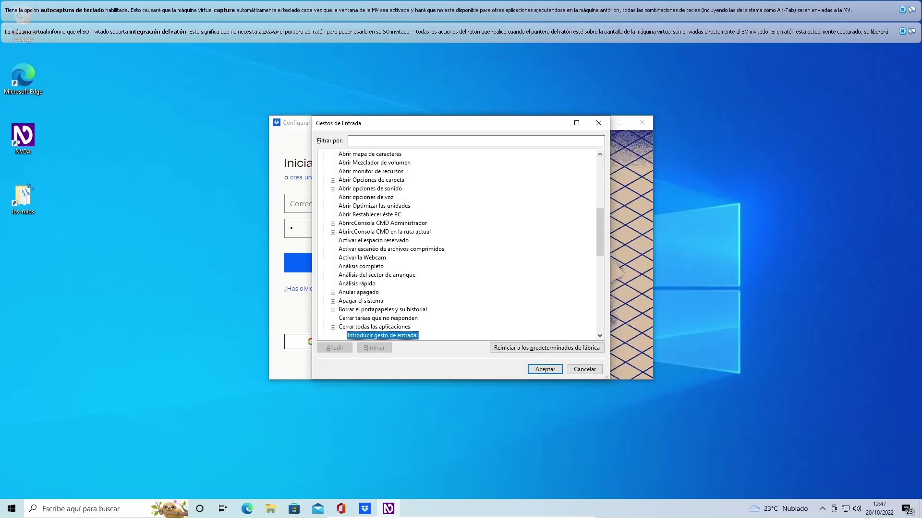
{"action": "key", "text": "shift+ctrl+j"}
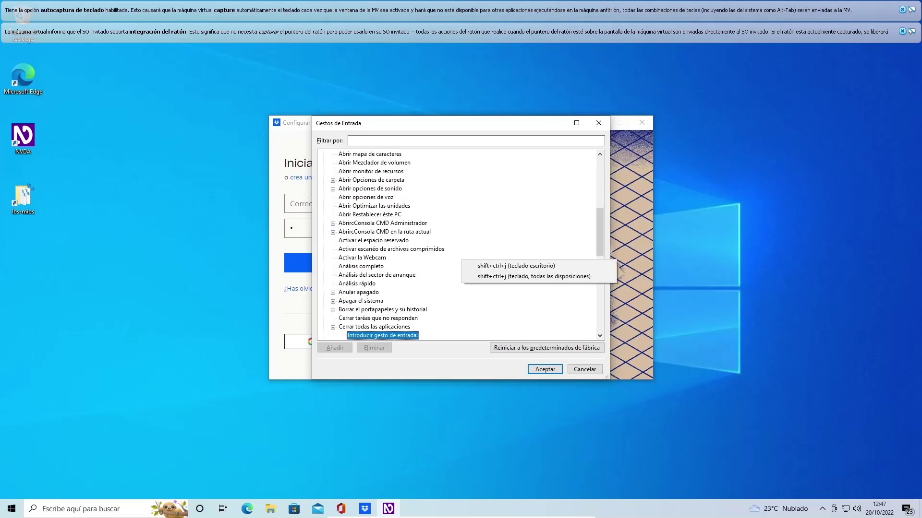
{"action": "key", "text": "Return"}
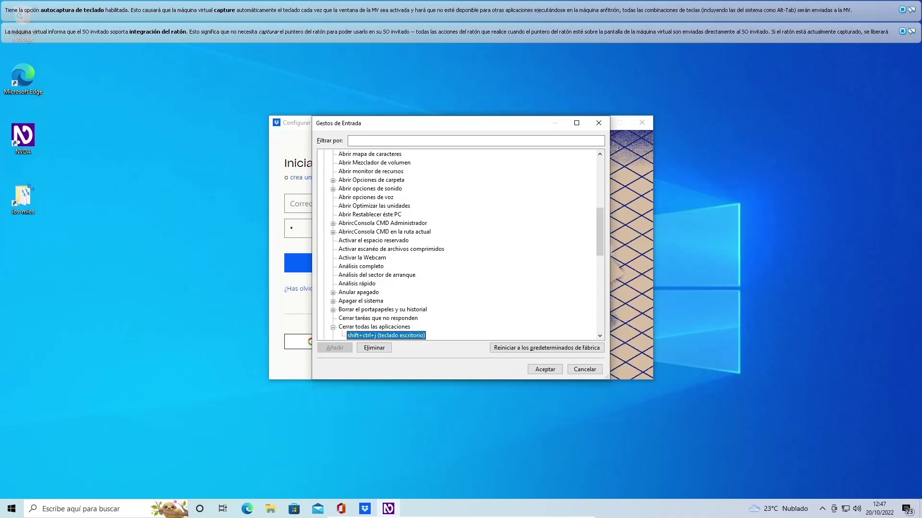
{"action": "key", "text": "Tab"}
{"action": "key", "text": "Tab"}
{"action": "key", "text": "Tab"}
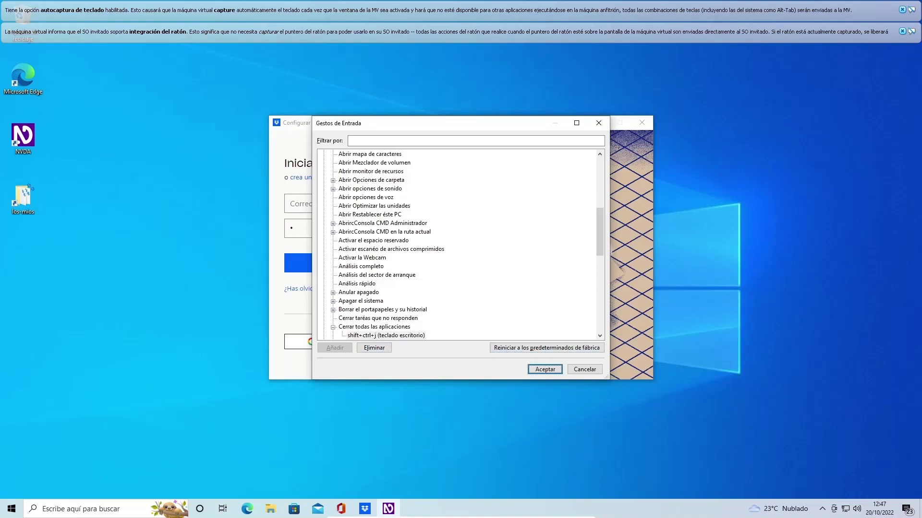
{"action": "key", "text": "Return"}
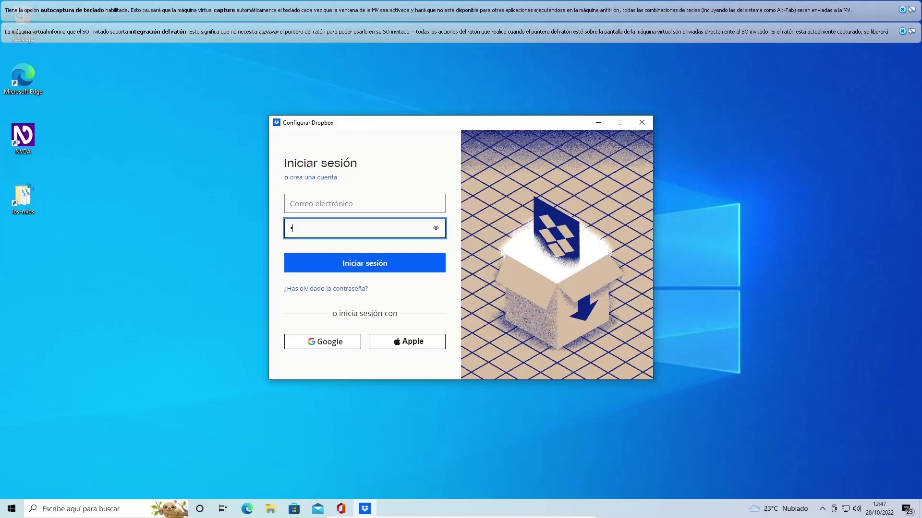
- Open Notepad and write "hola" in the untitled document
{"action": "key", "text": "super+r"}
{"action": "type", "text": "notepad"}
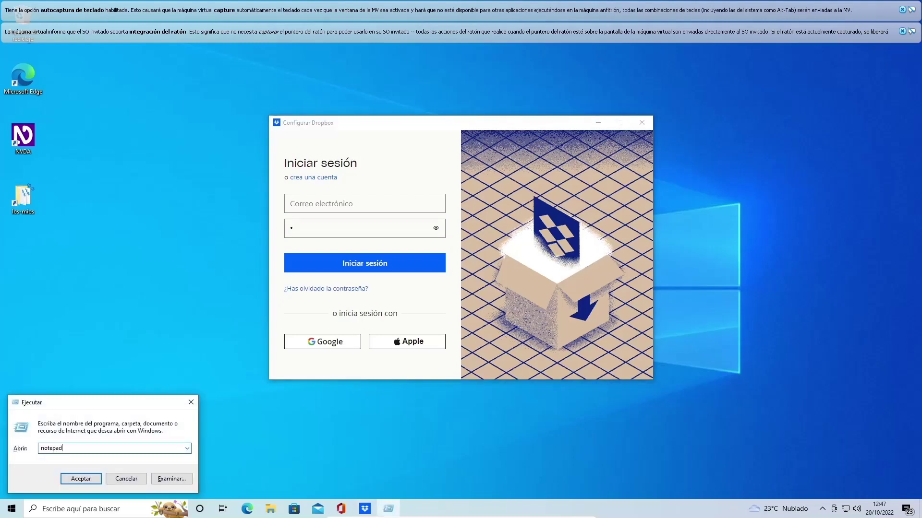
{"action": "key", "text": "Return"}
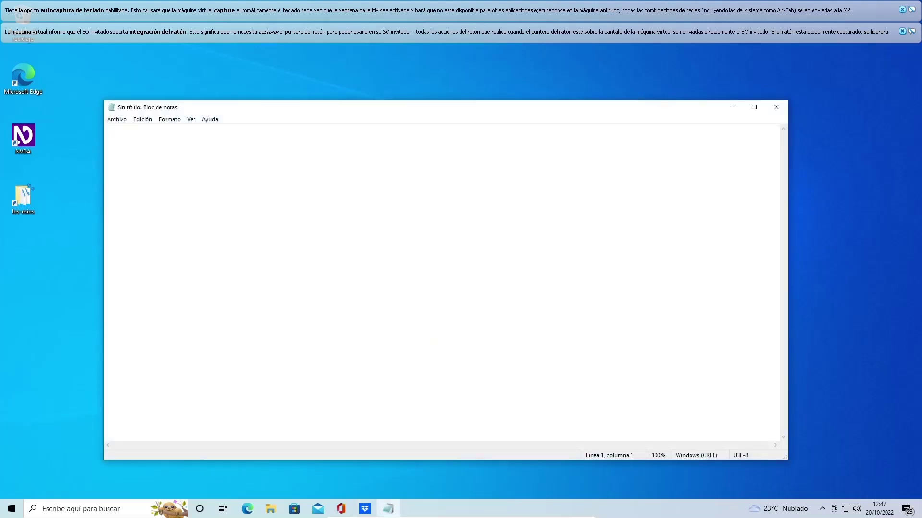
{"action": "type", "text": "hola"}
- Search Windows for "wh" and launch WhatsApp, leaving the unsaved Notepad document open
{"action": "key", "text": "super"}
{"action": "type", "text": "w"}
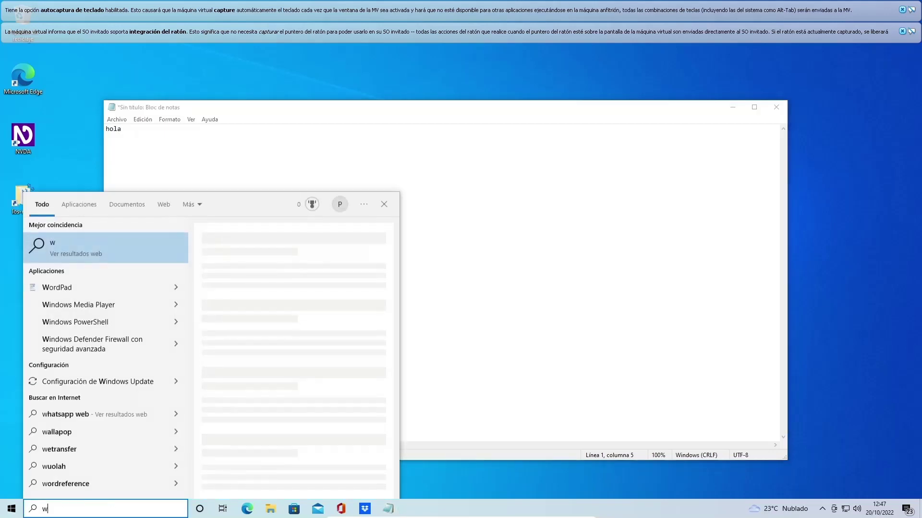
{"action": "type", "text": "h"}
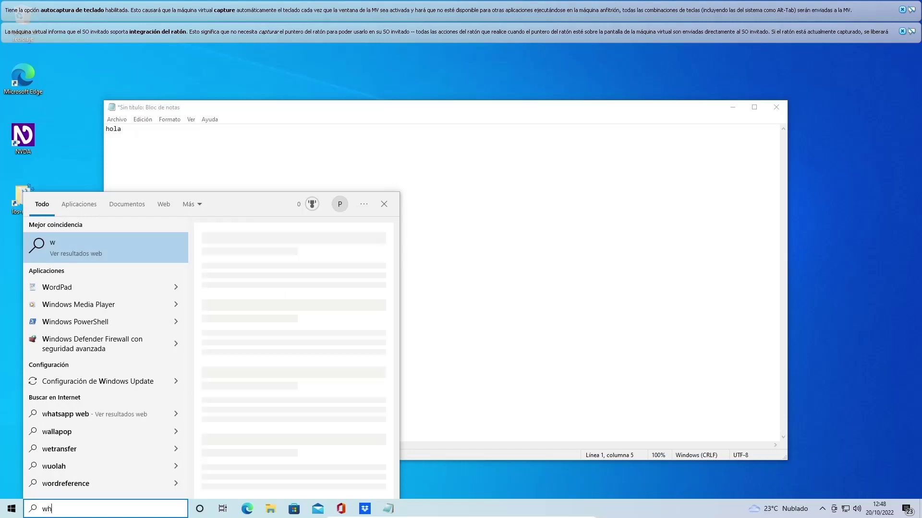
{"action": "key", "text": "Return"}
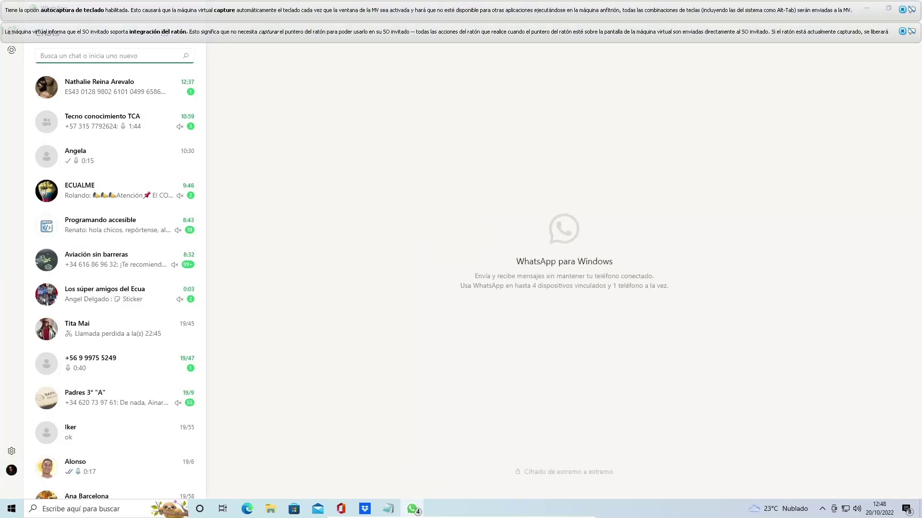
- Search Windows for "un" to launch Unigram, and accept the Narrador notice about keyboard changes
{"action": "key", "text": "super"}
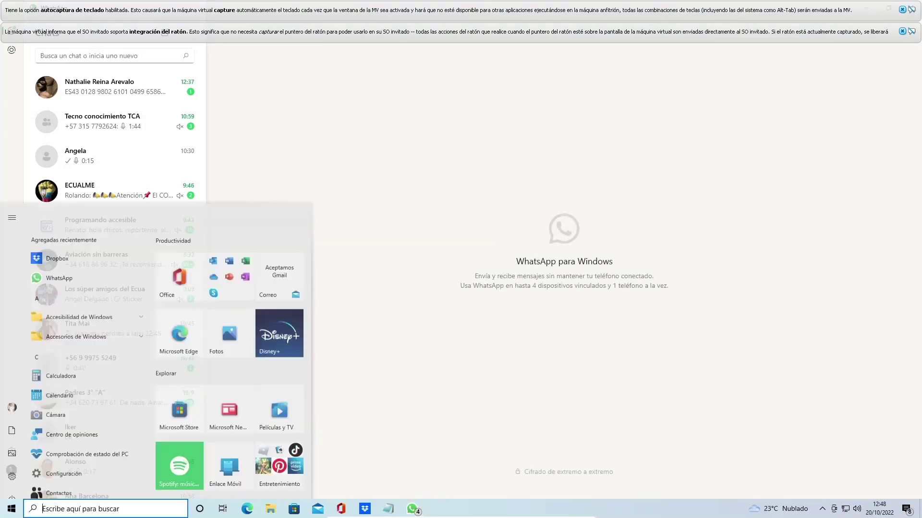
{"action": "type", "text": "un"}
{"action": "key", "text": "Return"}
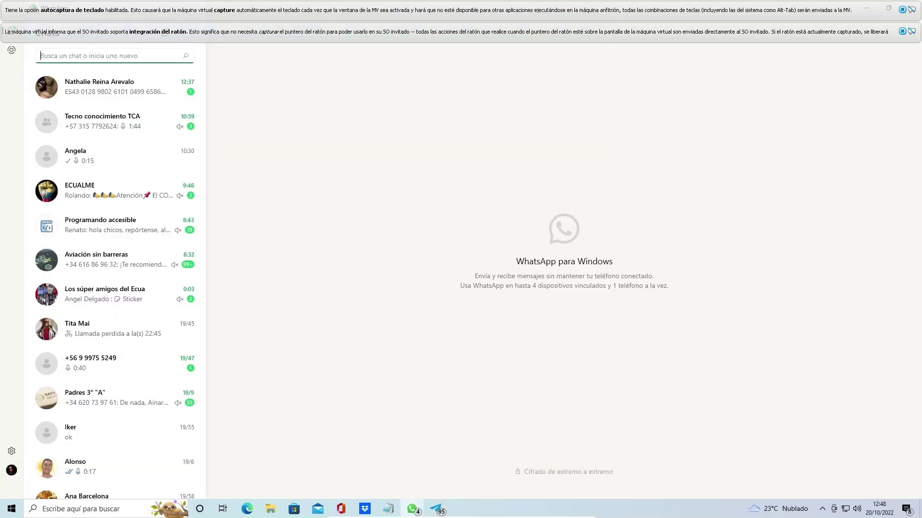
{"action": "key", "text": "alt+Tab"}
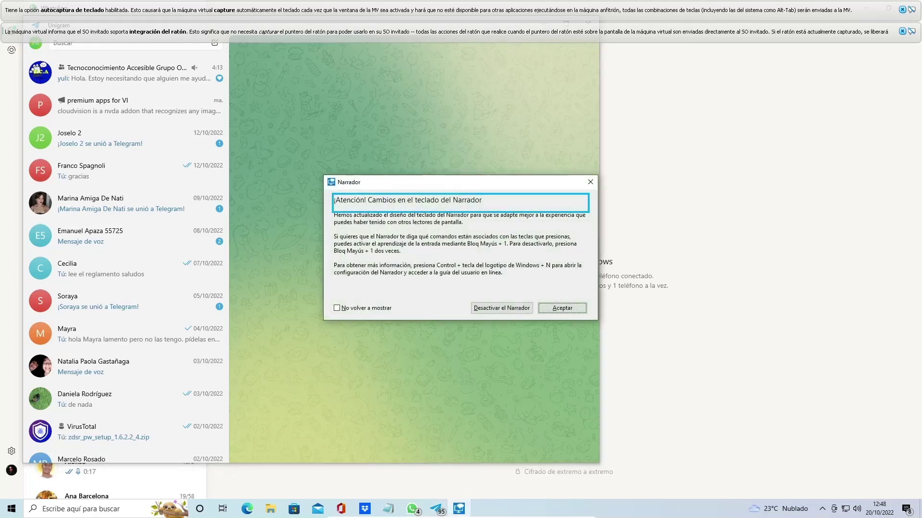
{"action": "key", "text": "Return"}
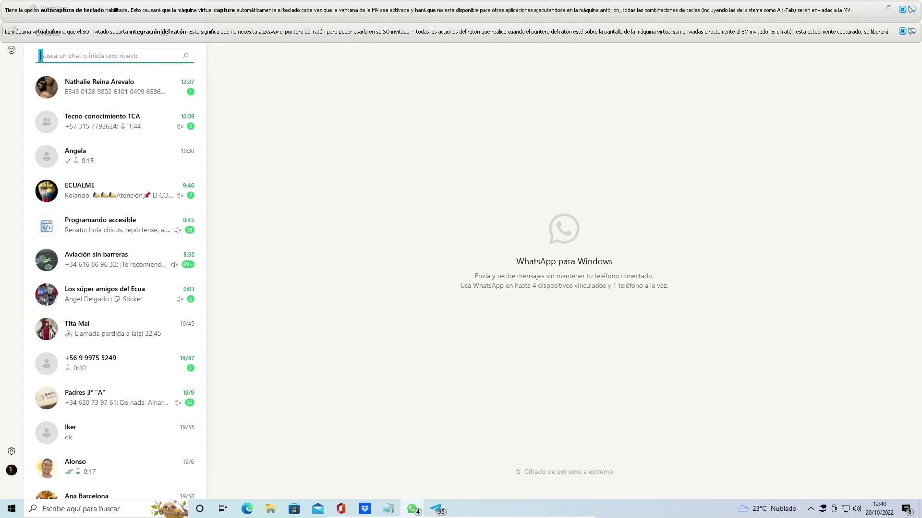
- Review the open applications on the Windows taskbar, moving backwards from the last one
{"action": "key", "text": "super+t"}
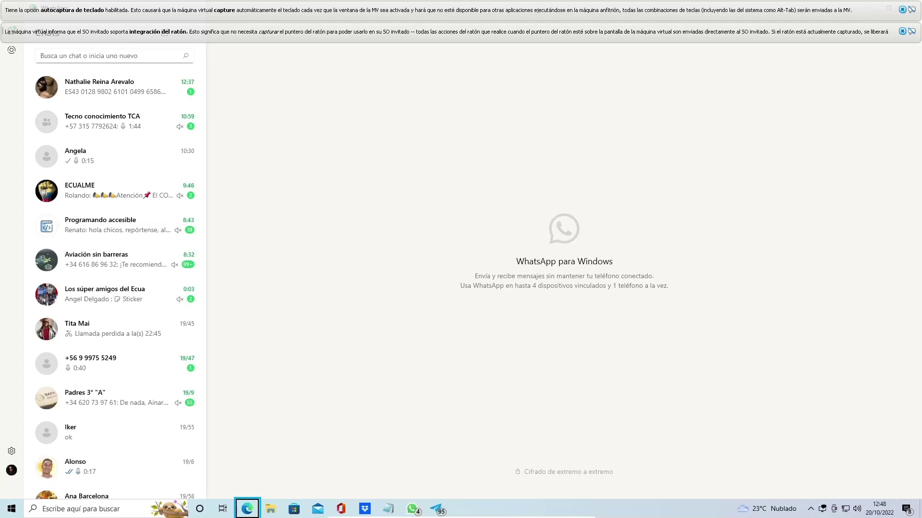
{"action": "key", "text": "End"}
{"action": "key", "text": "Left"}
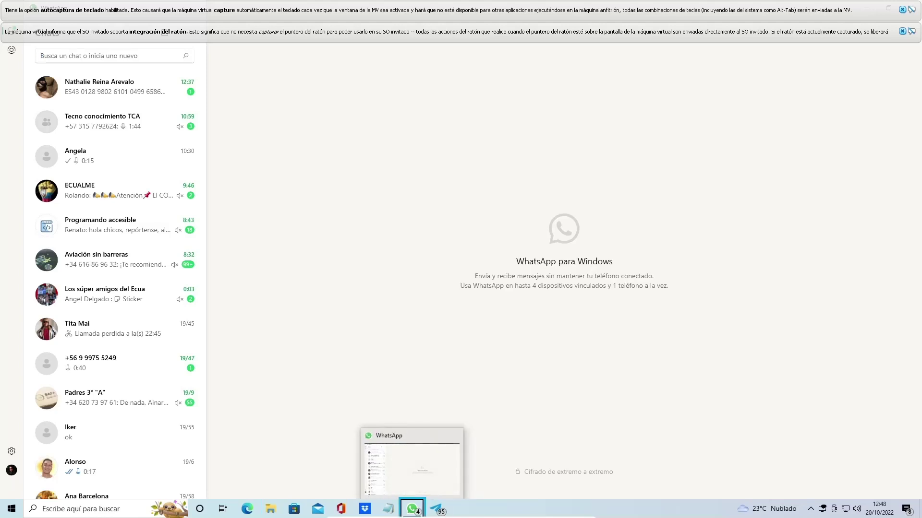
{"action": "key", "text": "Left"}
{"action": "key", "text": "Left"}
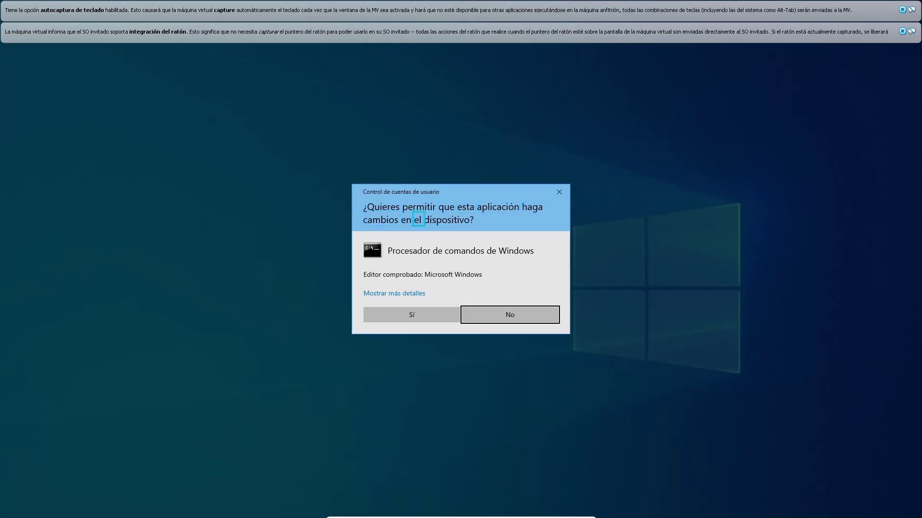
- Allow Procesador de comandos de Windows to make changes to the device so that all applications are closed
{"action": "key", "text": "Tab"}
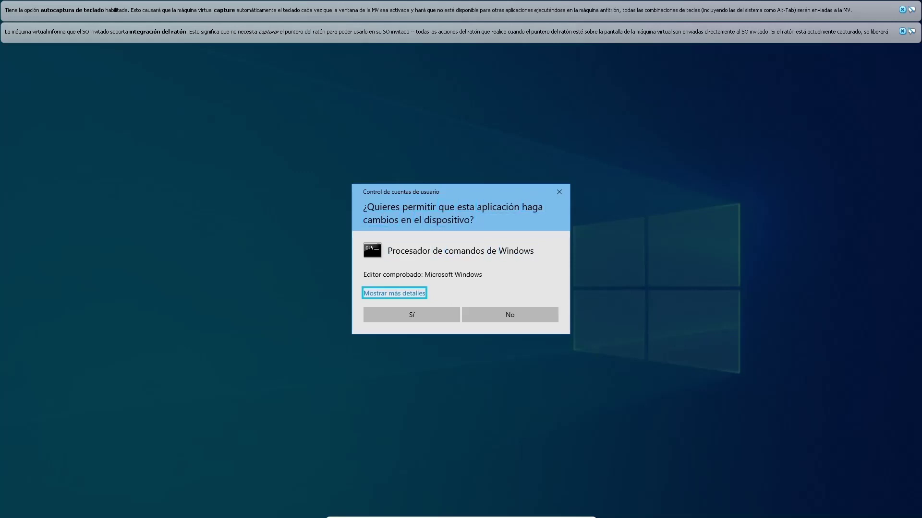
{"action": "key", "text": "Tab"}
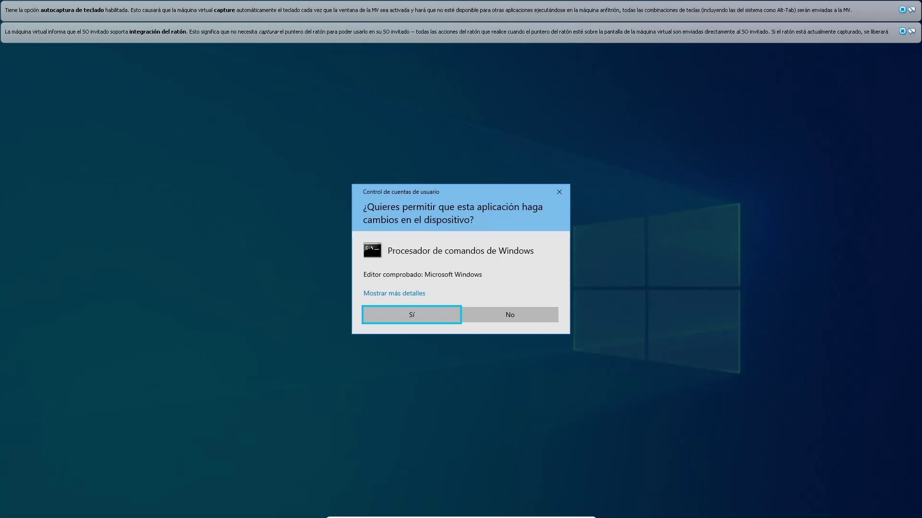
{"action": "key", "text": "Return"}
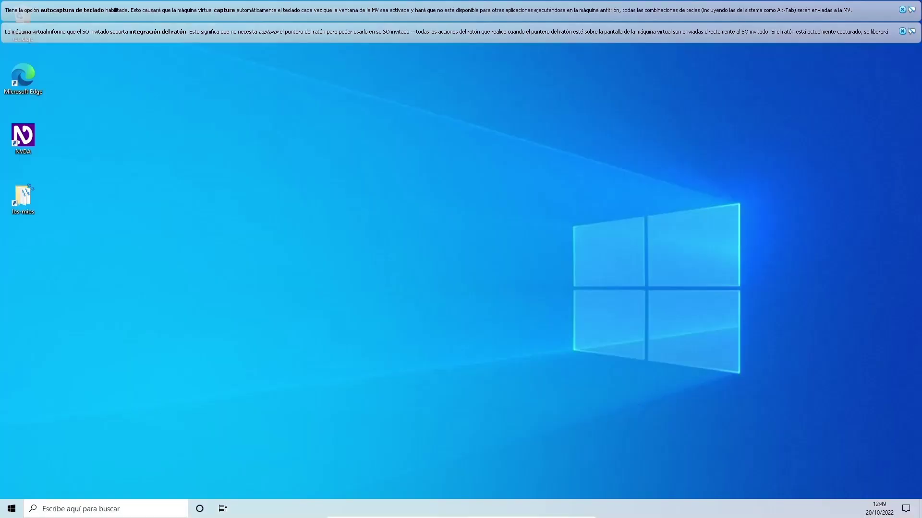